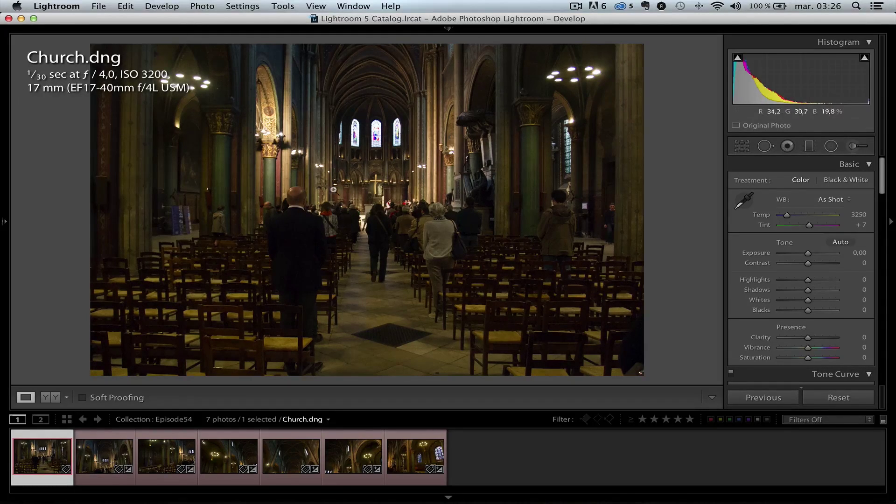
# Examine Church.dng up close, especially the man's dark jacket and the people in the aisle, and browse the other church photos.
pyautogui.click(294, 239)
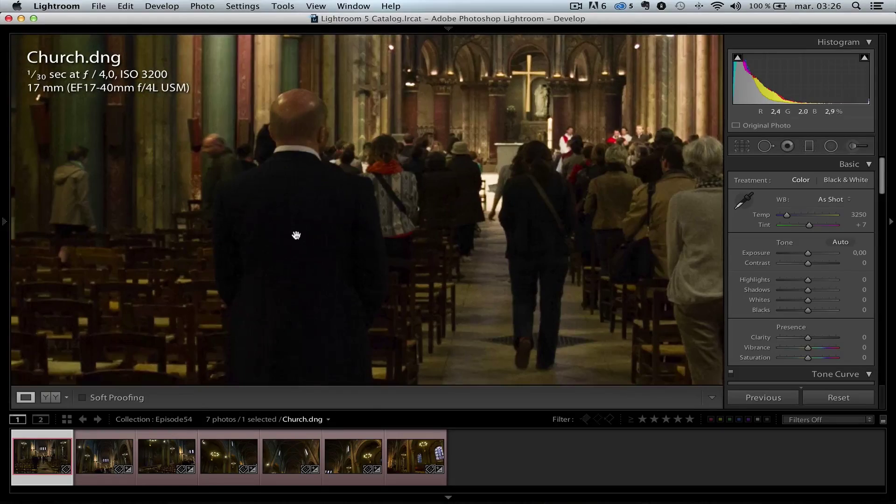
pyautogui.click(402, 180)
pyautogui.moveTo(404, 182); pyautogui.dragTo(405, 150)
pyautogui.click(398, 163)
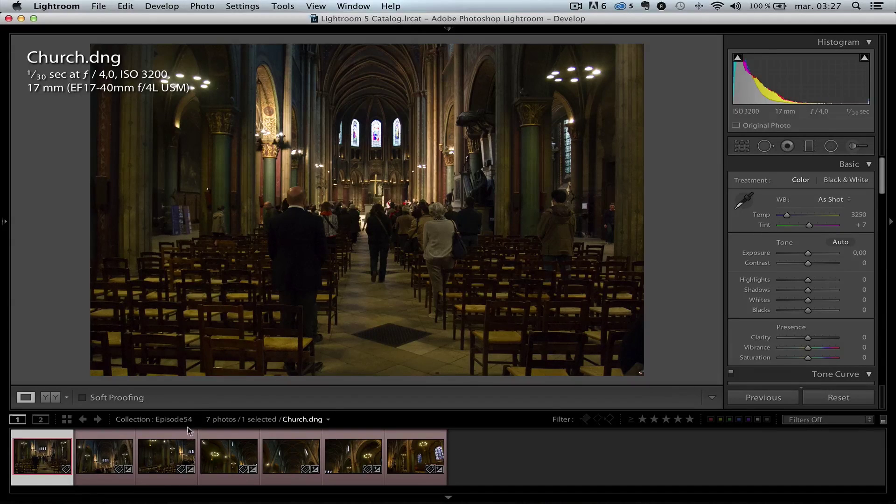
pyautogui.click(98, 460)
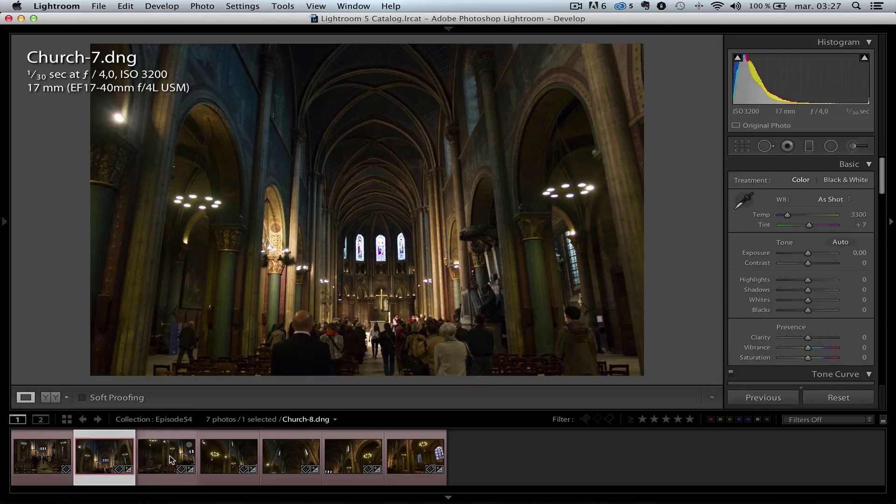
pyautogui.click(169, 455)
pyautogui.click(222, 458)
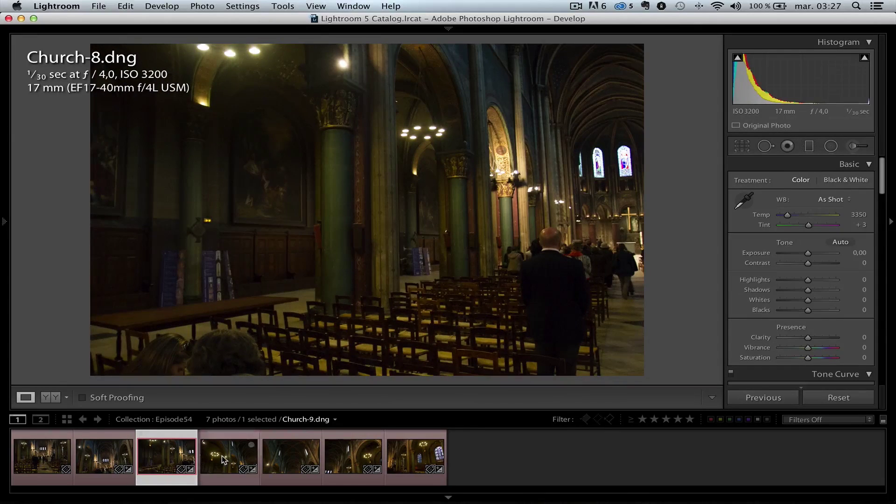
pyautogui.click(270, 460)
pyautogui.click(353, 460)
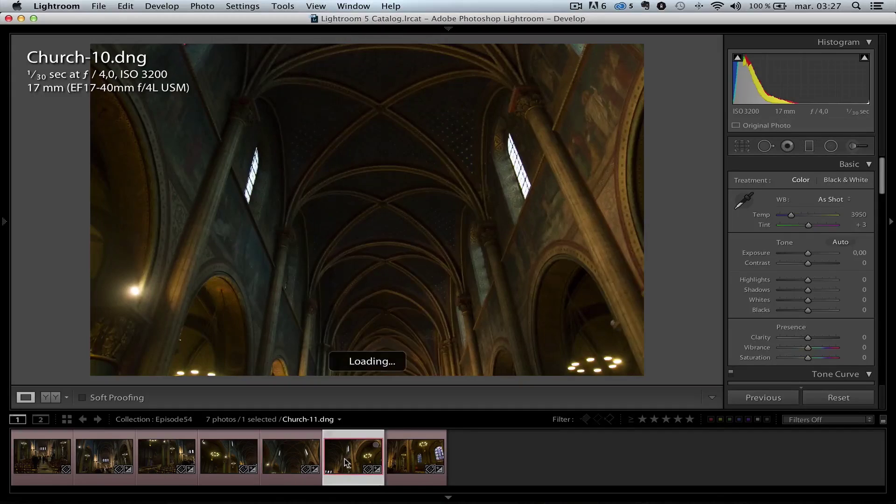
pyautogui.click(436, 465)
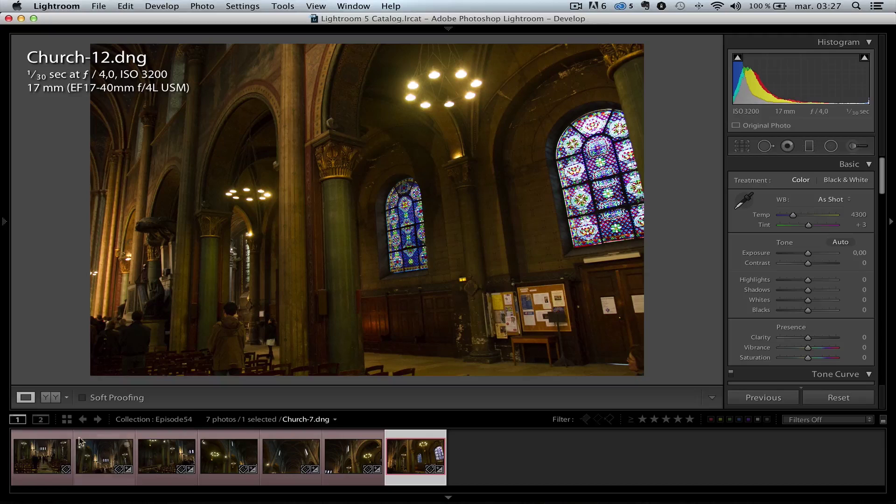
# Adjust Church.dng's tone with Highlights −100, Shadows +100, Whites +44, Blacks −16 and Exposure +0,35.
pyautogui.click(40, 452)
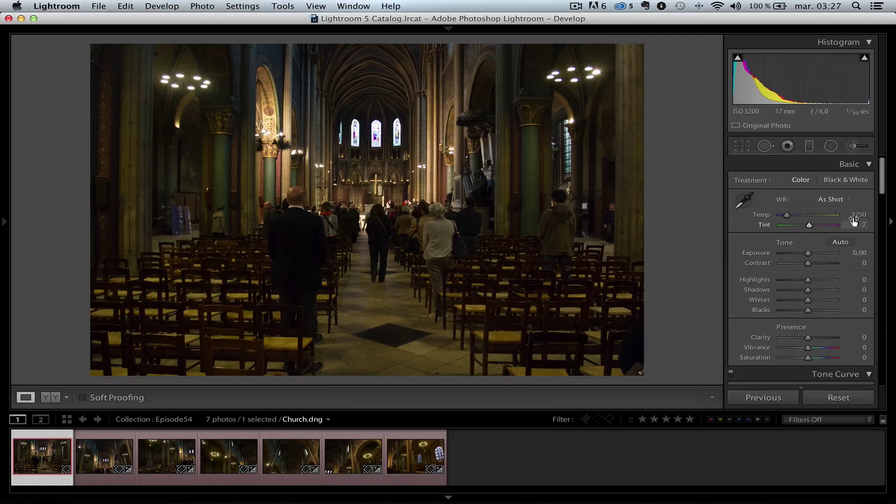
pyautogui.moveTo(809, 291); pyautogui.dragTo(855, 291)
pyautogui.moveTo(782, 276); pyautogui.dragTo(763, 276)
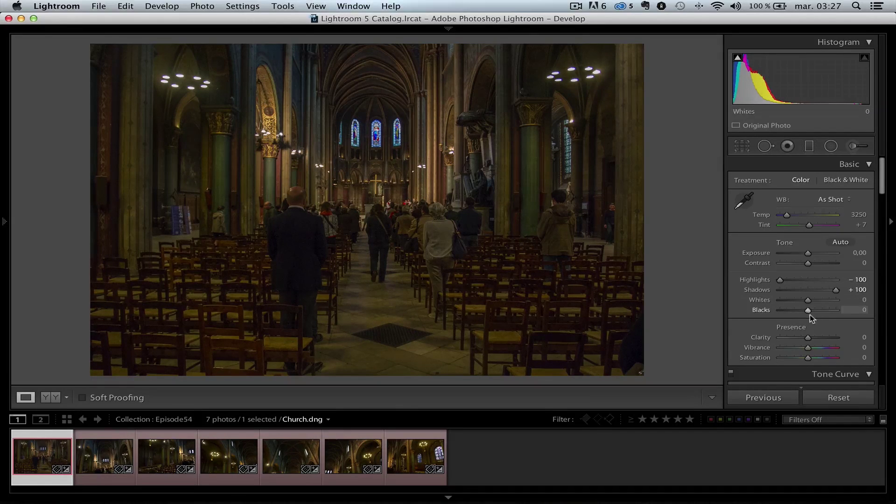
pyautogui.moveTo(810, 301)
pyautogui.keyDown('alt'); pyautogui.mouseDown()
pyautogui.moveTo(823, 300)
pyautogui.moveTo(805, 309)
pyautogui.mouseUp(); pyautogui.keyUp('alt')
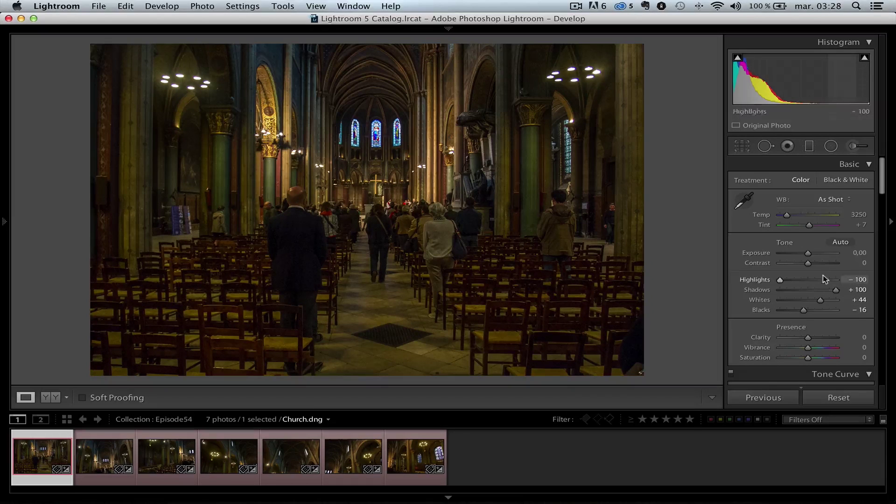
pyautogui.moveTo(810, 257); pyautogui.dragTo(812, 258)
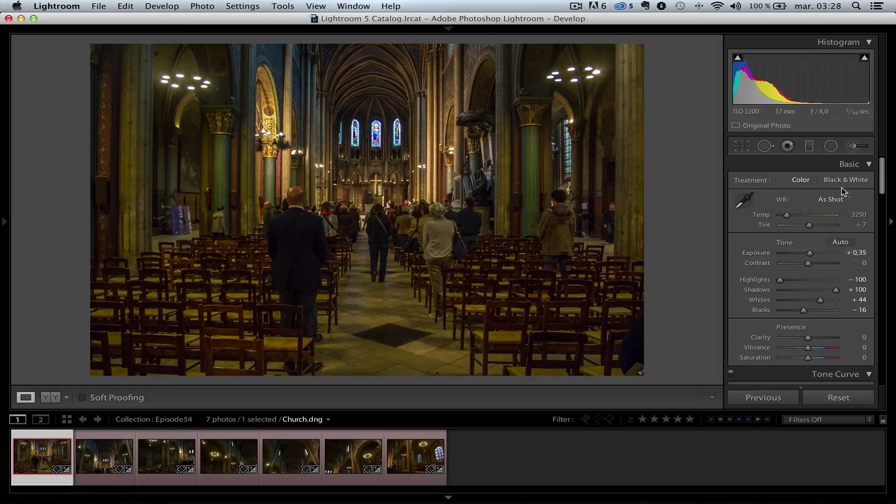
# Apply the Fluorescent white balance preset to Church.dng and raise its Tint to +30.
pyautogui.click(835, 200)
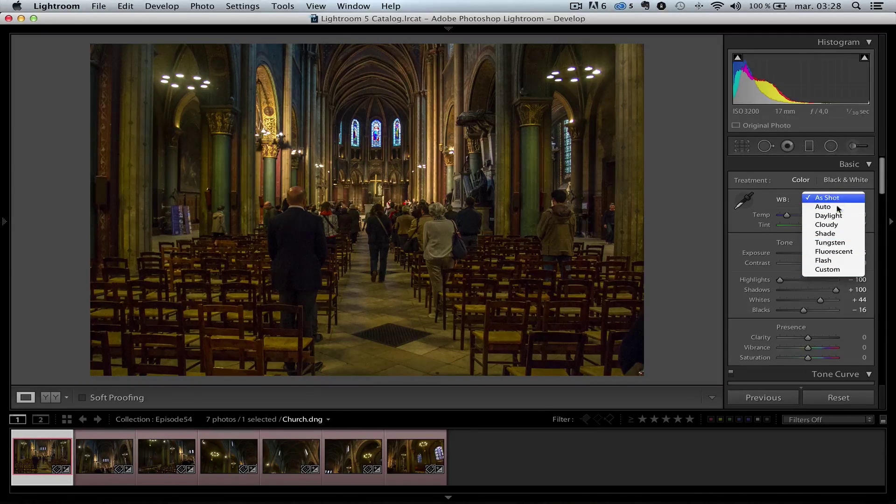
pyautogui.click(839, 252)
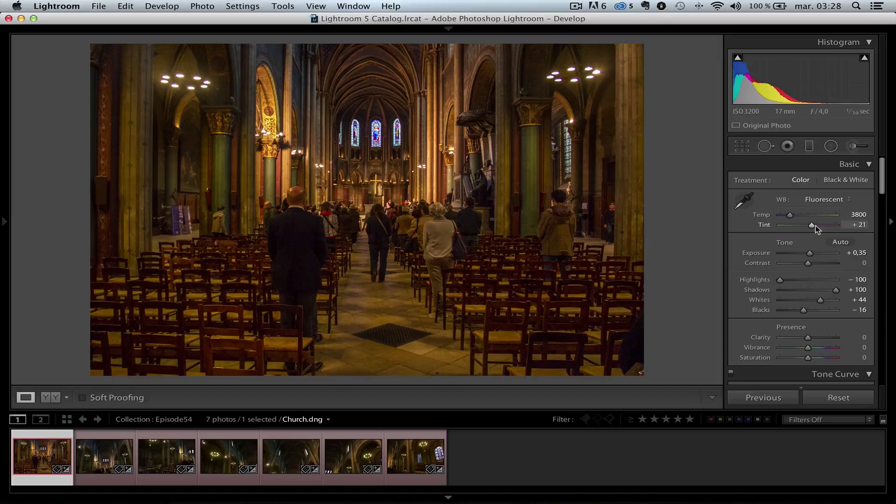
pyautogui.moveTo(812, 225); pyautogui.dragTo(814, 226)
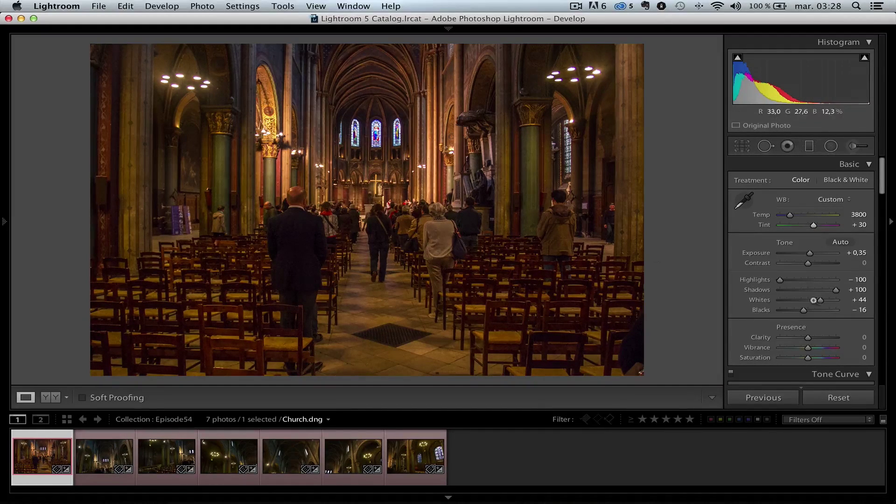
# Reduce the noise in Church.dng with Luminance 41, luminance Detail 67 and Color 84, judging it on the zoomed-in people.
pyautogui.moveTo(885, 192); pyautogui.dragTo(880, 300)
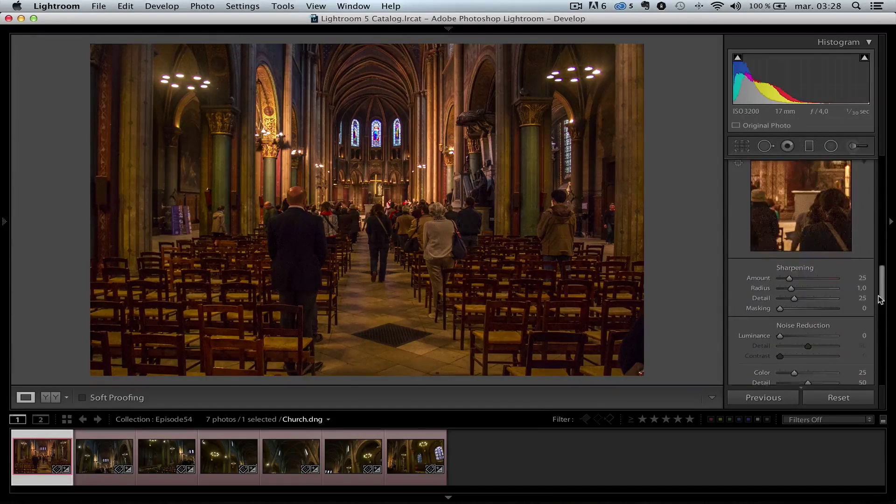
pyautogui.click(320, 236)
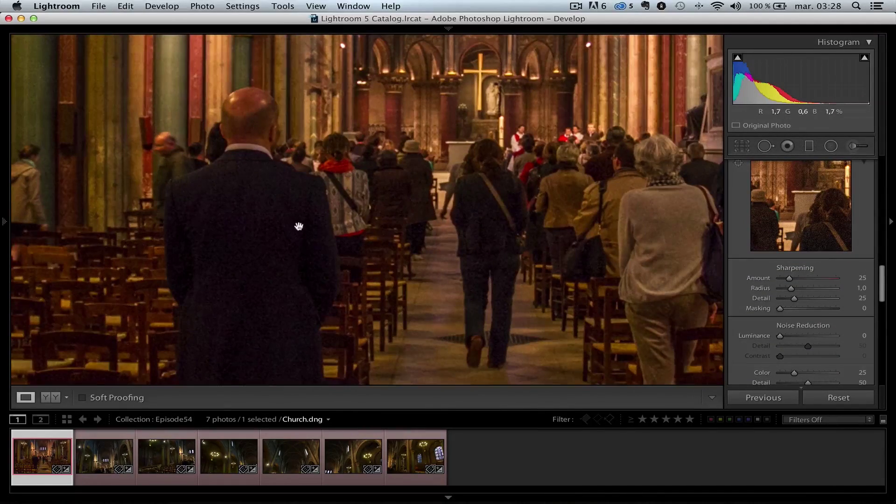
pyautogui.moveTo(298, 226); pyautogui.dragTo(360, 220)
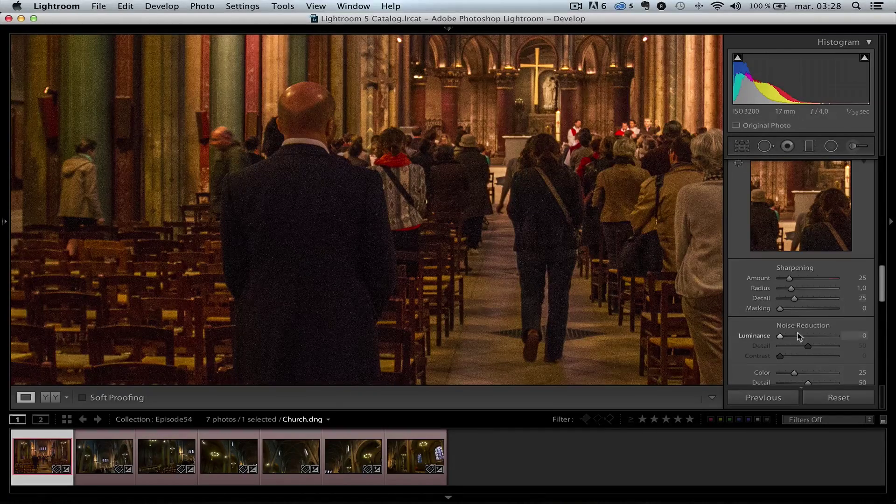
pyautogui.moveTo(779, 336); pyautogui.dragTo(801, 336)
pyautogui.moveTo(794, 372); pyautogui.dragTo(830, 374)
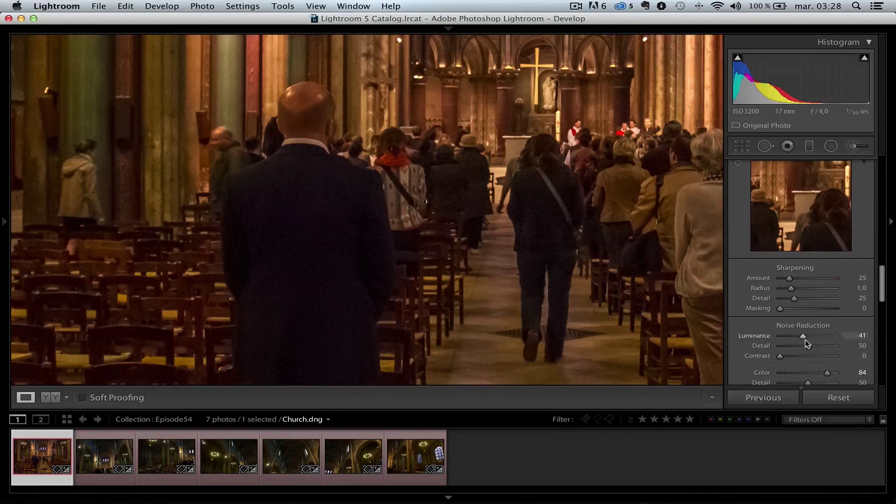
pyautogui.moveTo(810, 349)
pyautogui.mouseDown()
pyautogui.moveTo(786, 348)
pyautogui.moveTo(817, 349)
pyautogui.mouseUp()
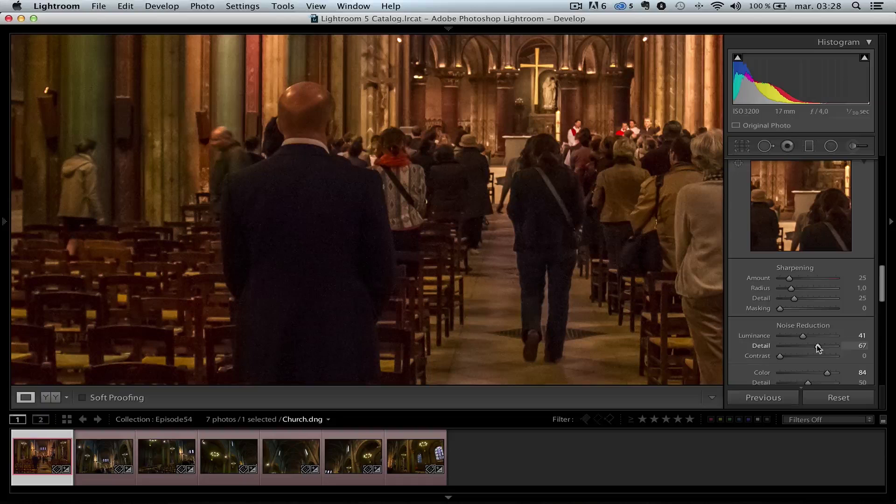
# Set the sharpening Amount to 57 and luminance noise reduction to 50, checking the chairs and the people up close.
pyautogui.moveTo(789, 278); pyautogui.dragTo(803, 280)
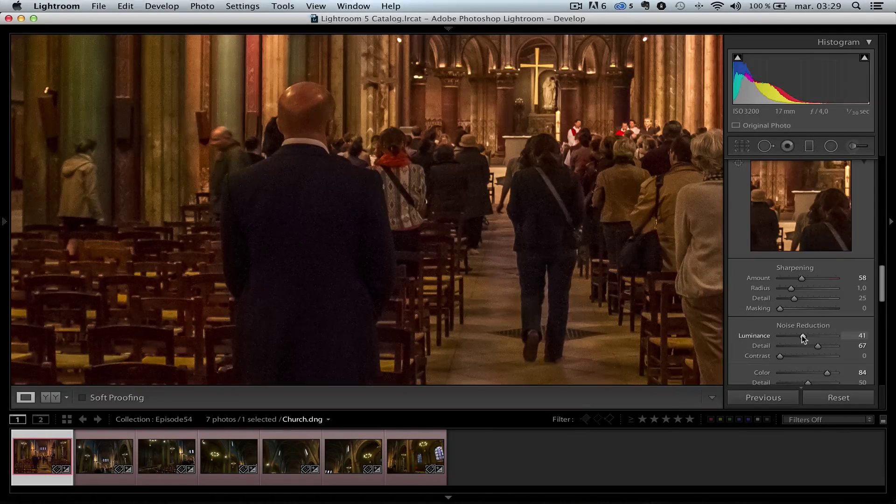
pyautogui.moveTo(806, 337); pyautogui.dragTo(809, 338)
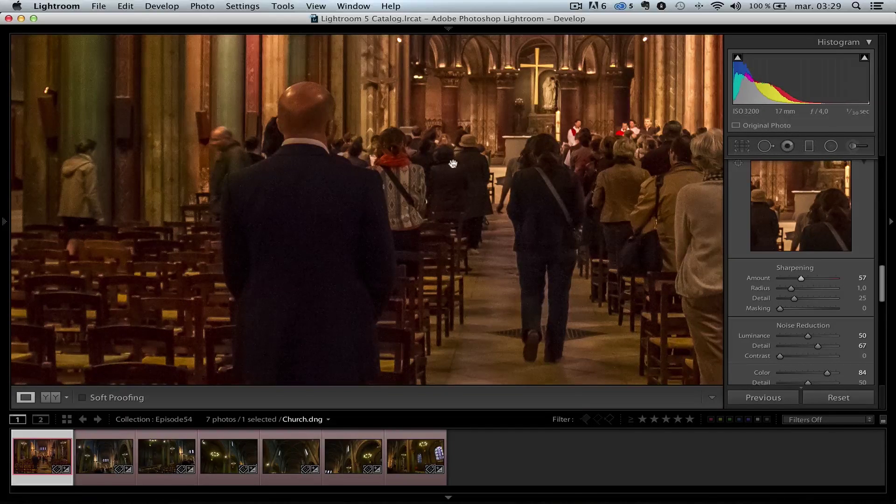
pyautogui.moveTo(356, 266); pyautogui.dragTo(400, 190)
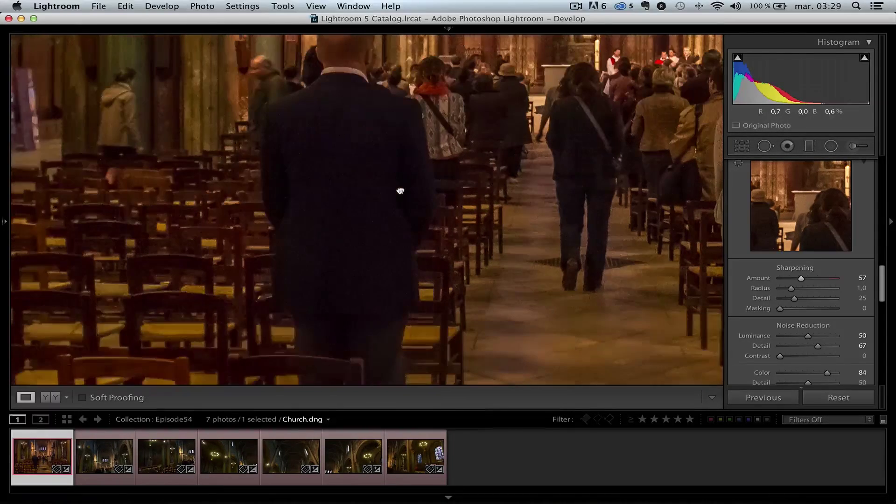
pyautogui.click(599, 238)
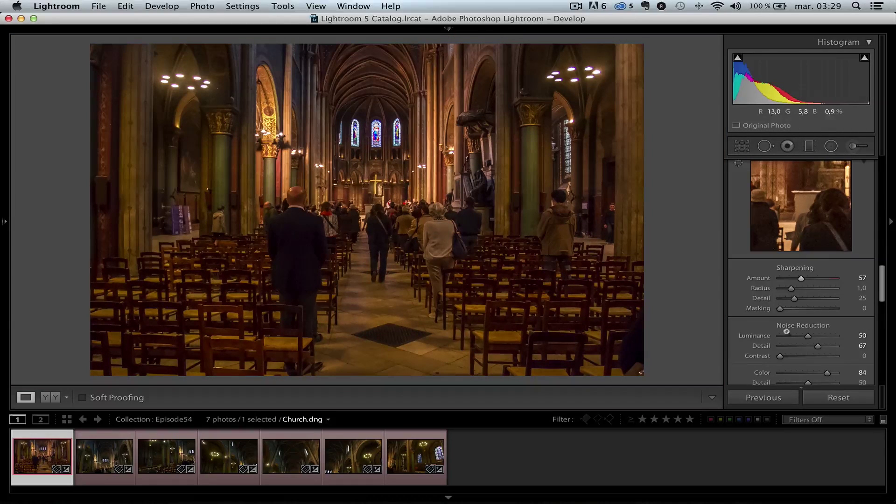
# Enable lens profile corrections, remove chromatic aberration and apply the Auto Upright correction to Church.dng.
pyautogui.moveTo(882, 282); pyautogui.dragTo(882, 316)
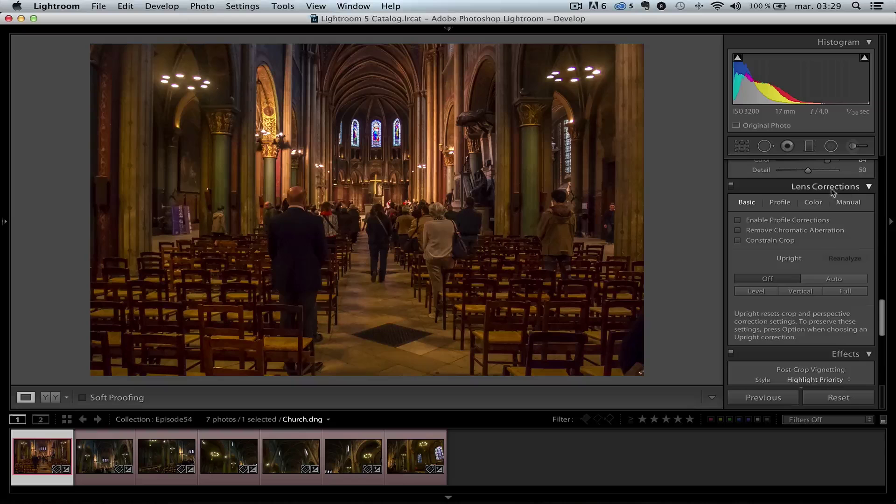
pyautogui.click(757, 224)
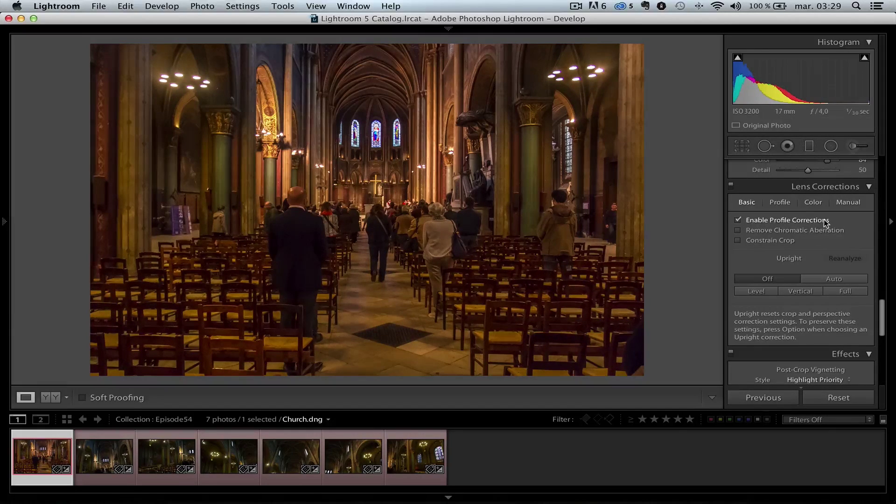
pyautogui.click(816, 222)
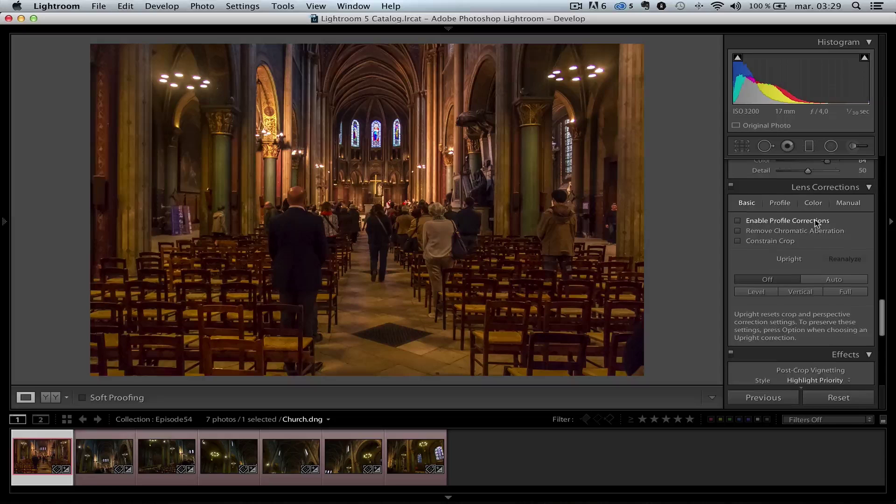
pyautogui.click(815, 222)
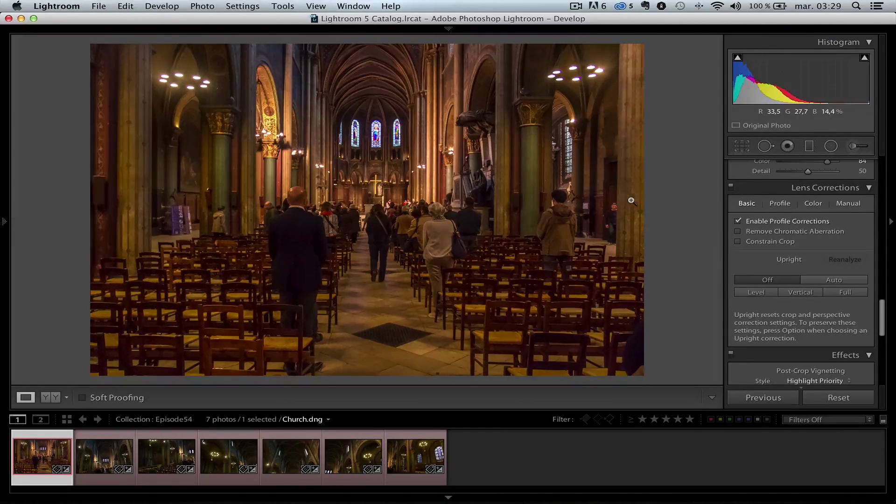
pyautogui.click(792, 232)
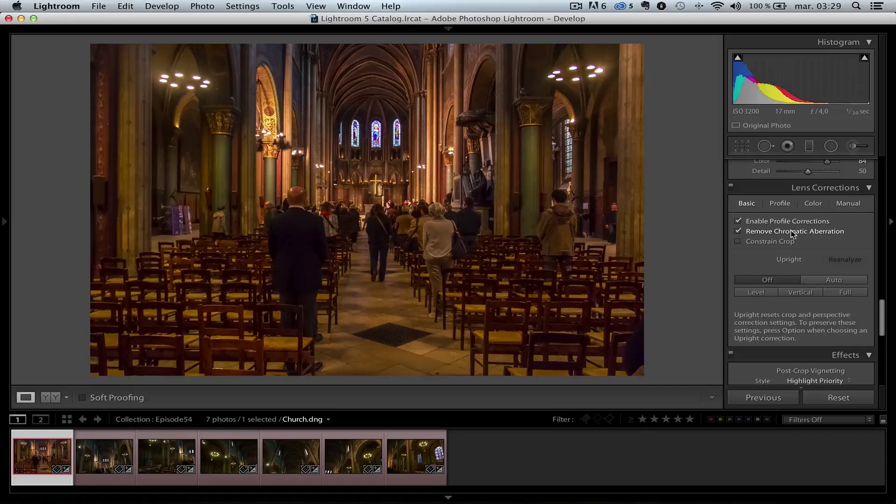
pyautogui.click(839, 279)
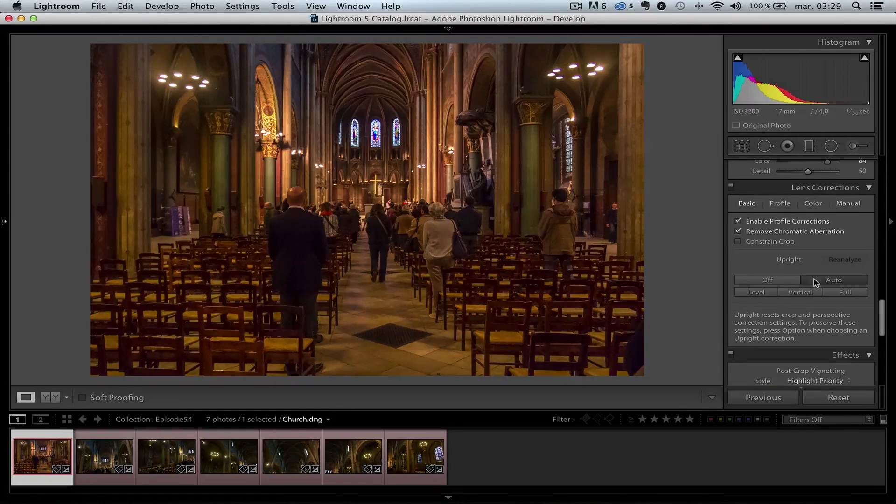
# Set Clarity to +43 and warm the white balance to Temp 4063 and Tint +48.
pyautogui.moveTo(883, 320); pyautogui.dragTo(894, 168)
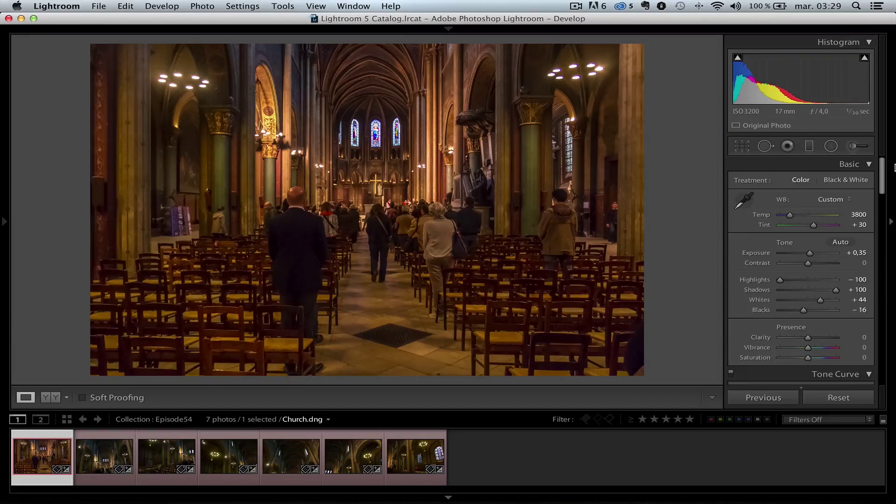
pyautogui.moveTo(808, 337); pyautogui.dragTo(819, 336)
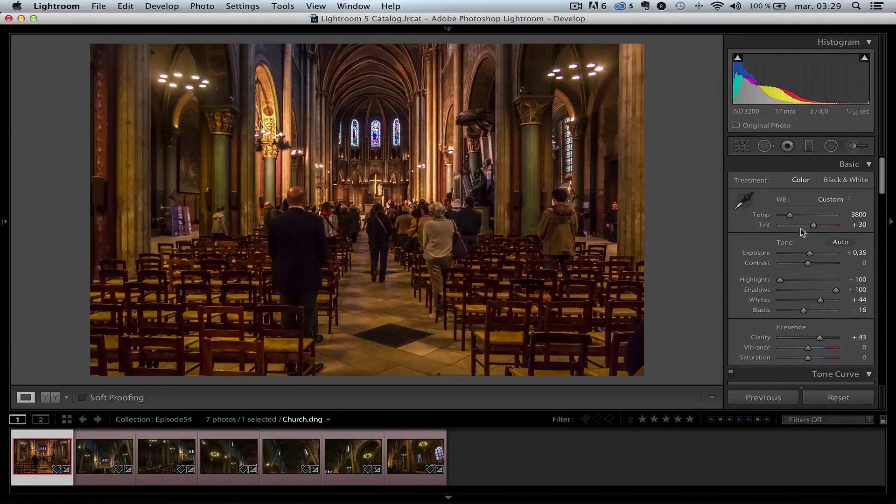
pyautogui.moveTo(791, 216); pyautogui.dragTo(817, 226)
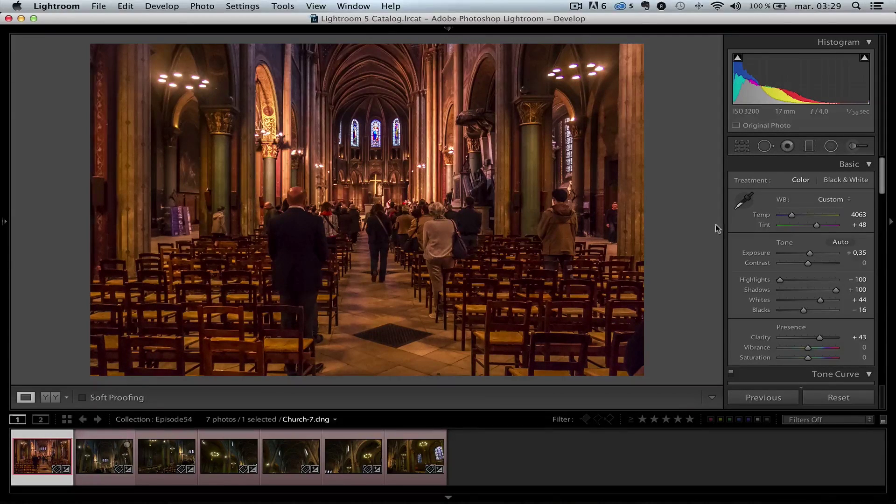
# Synchronize all develop settings from Church.dng to the other six photos in the collection and display Church-7.dng.
pyautogui.keyDown('shift'); pyautogui.click(415, 456); pyautogui.keyUp('shift')
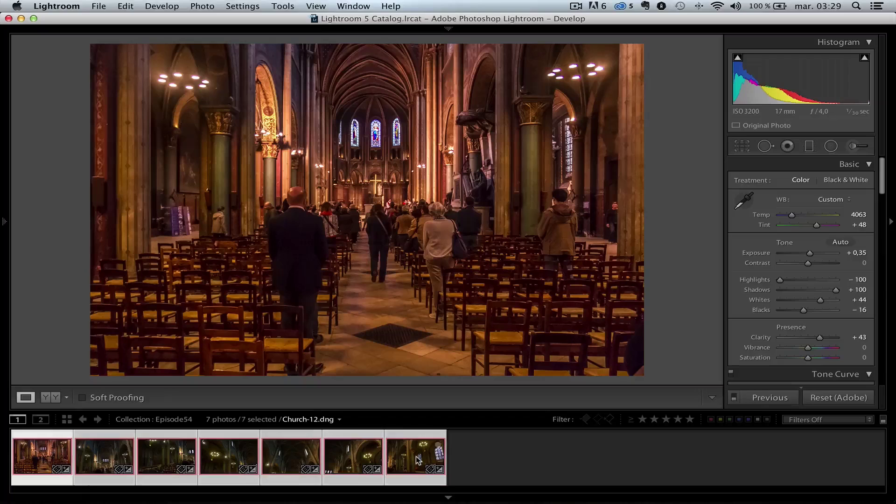
pyautogui.click(769, 398)
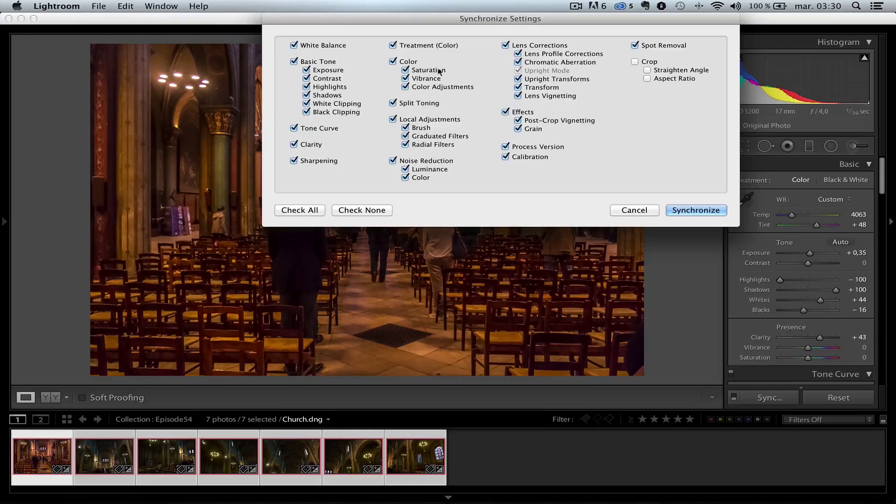
pyautogui.click(299, 210)
pyautogui.click(696, 210)
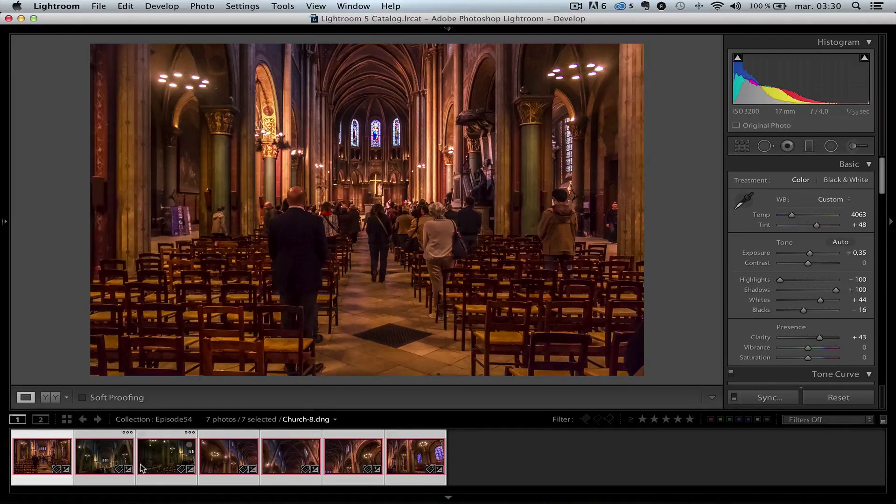
pyautogui.click(107, 462)
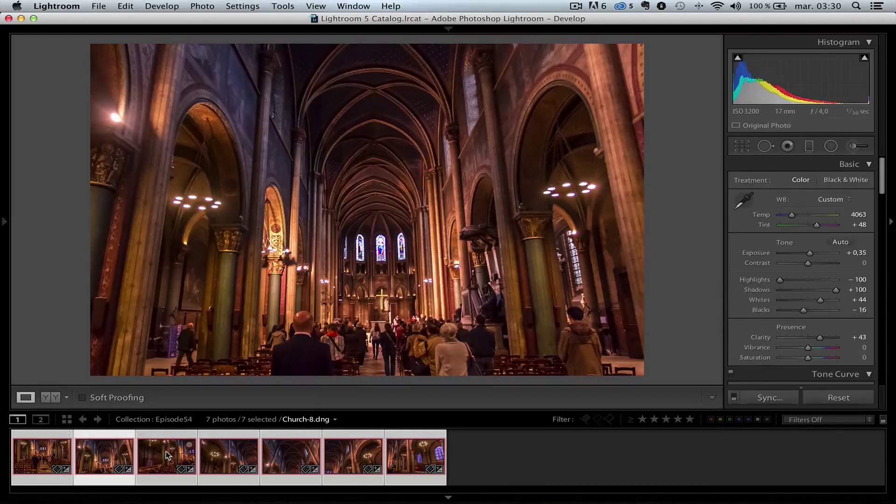
# Merge the seven selected church photos into a panorama in Photoshop, using Auto layout with Blend Images Together.
pyautogui.click(167, 455)
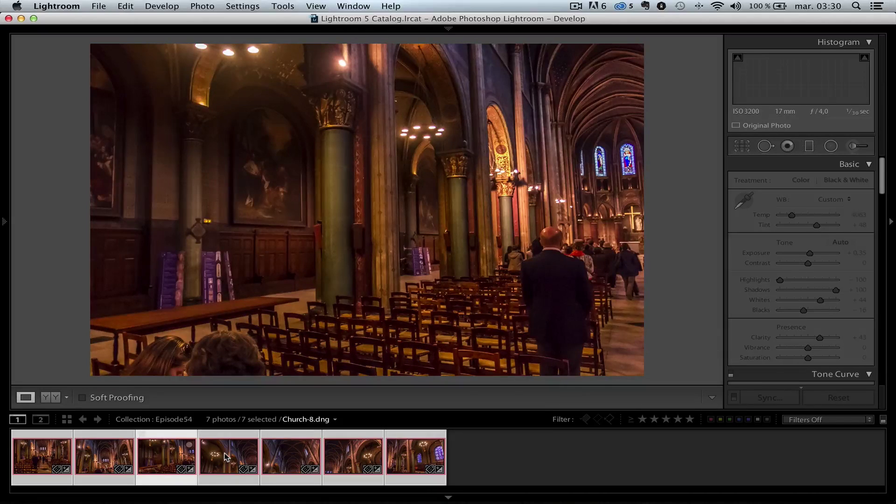
pyautogui.click(226, 457)
pyautogui.press('Right')
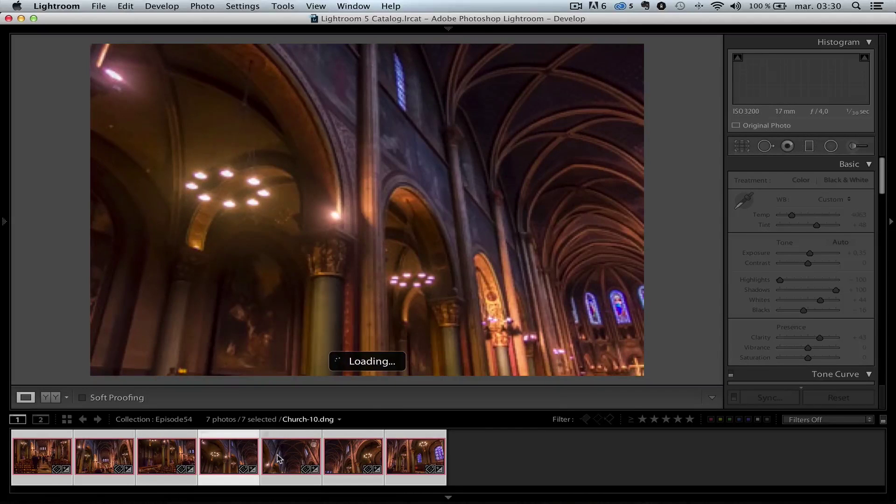
pyautogui.rightClick(94, 462)
pyautogui.moveTo(180, 259)
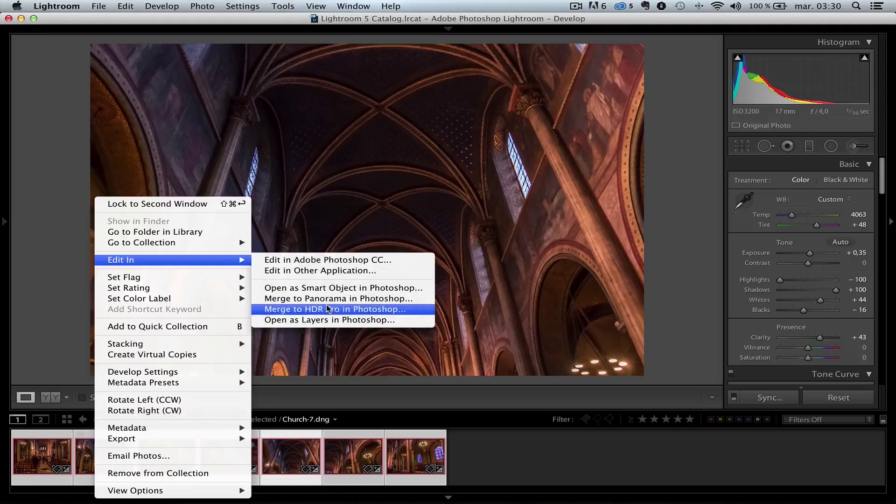
pyautogui.click(366, 298)
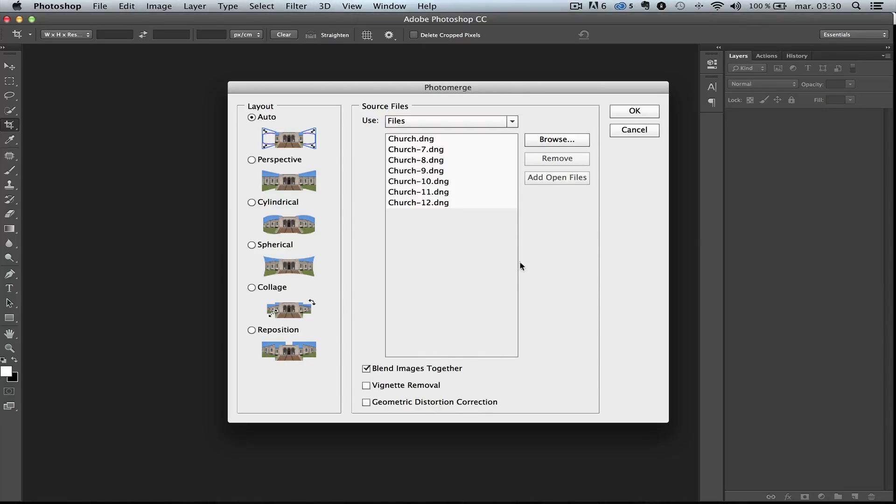
pyautogui.click(633, 112)
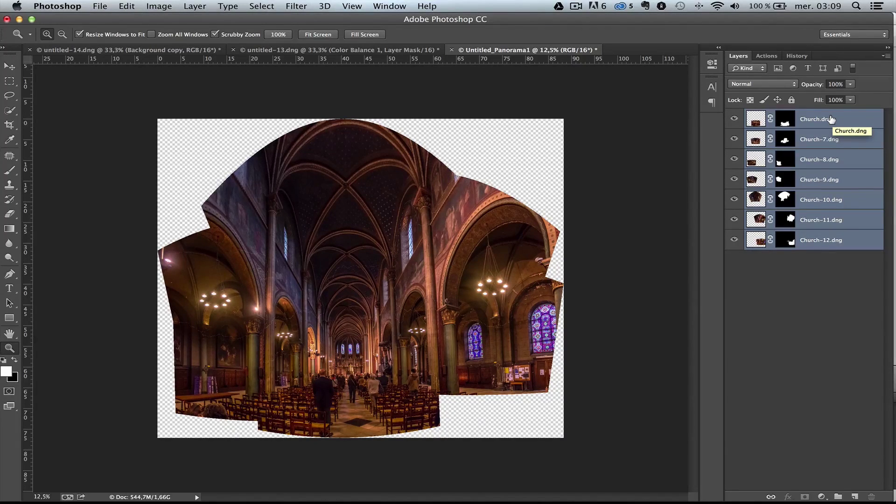
# Merge all the panorama layers into one and resize the image to a width of 3000 pixels.
pyautogui.press('super+e')
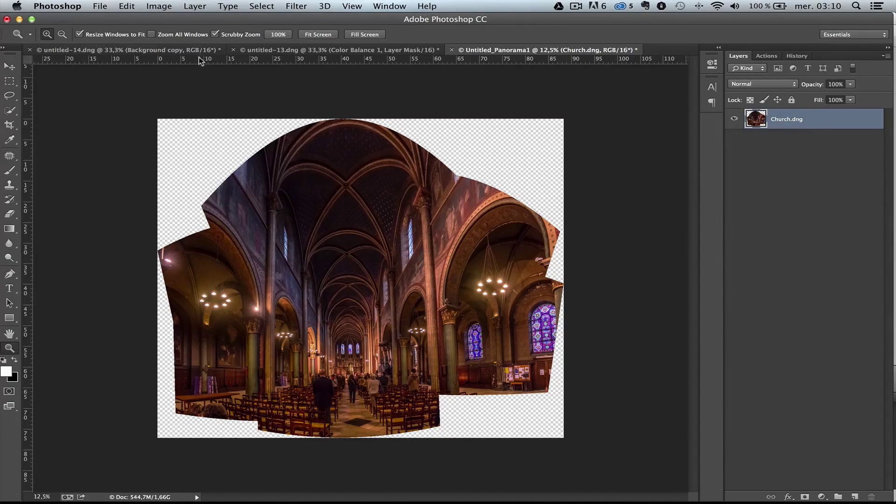
pyautogui.click(159, 6)
pyautogui.click(180, 105)
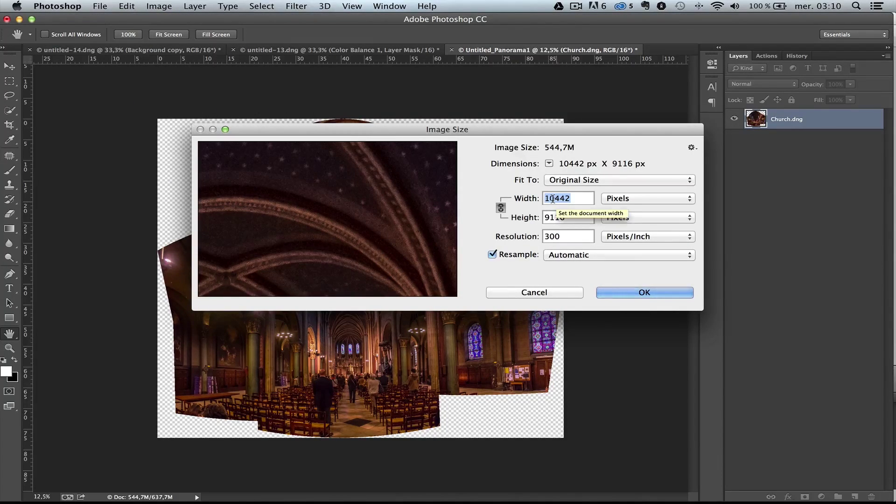
pyautogui.write('3000')
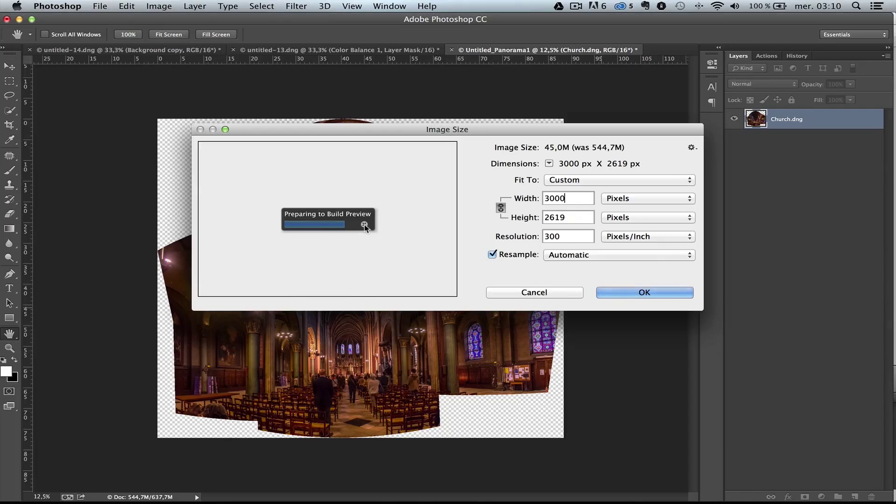
pyautogui.click(632, 291)
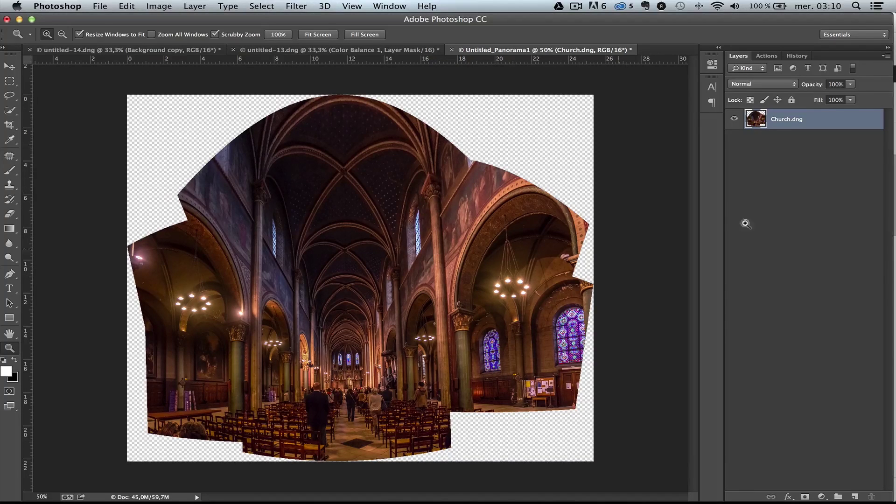
# Duplicate the Church.dng layer and place two vertical guides along the tall columns on either side of the nave.
pyautogui.moveTo(806, 119); pyautogui.dragTo(854, 492)
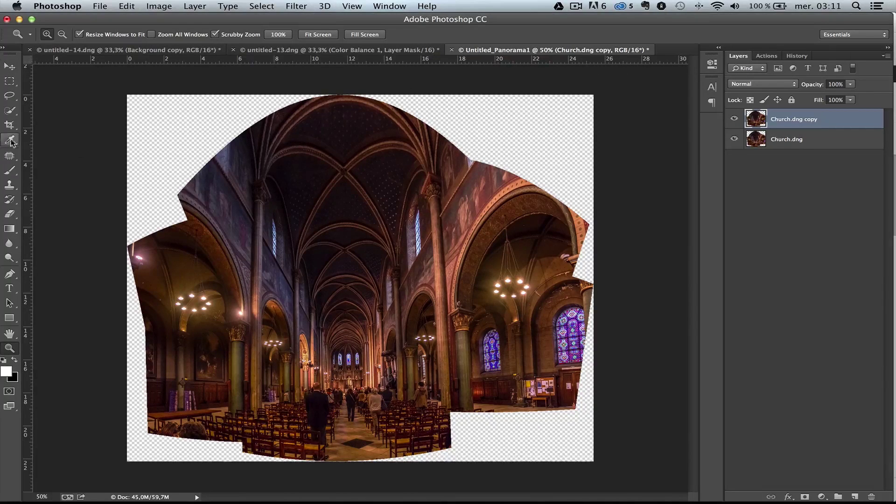
pyautogui.click(359, 7)
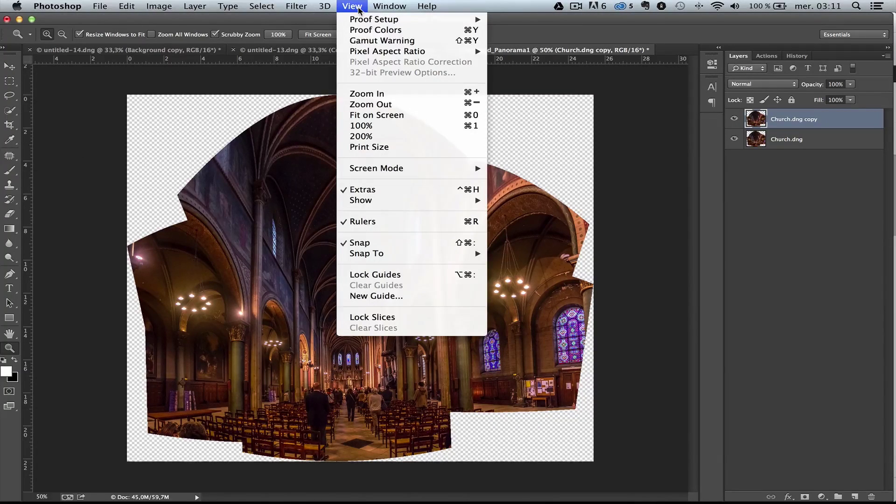
pyautogui.moveTo(371, 200)
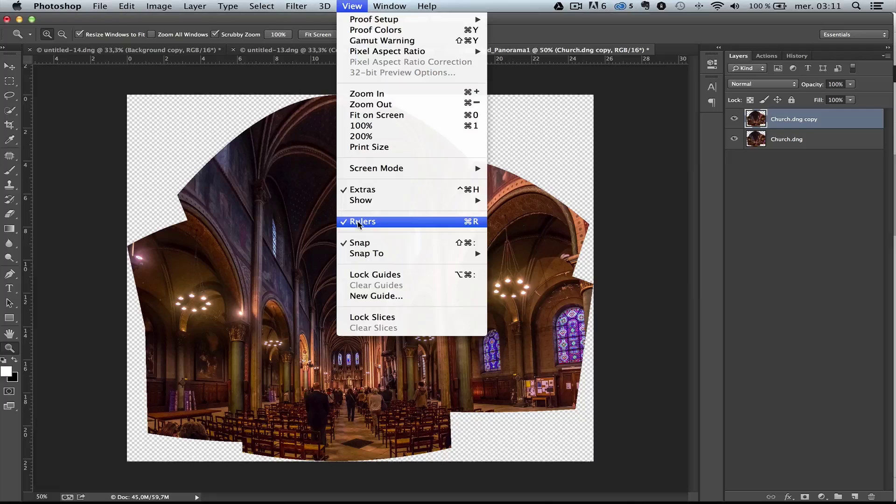
pyautogui.click(212, 191)
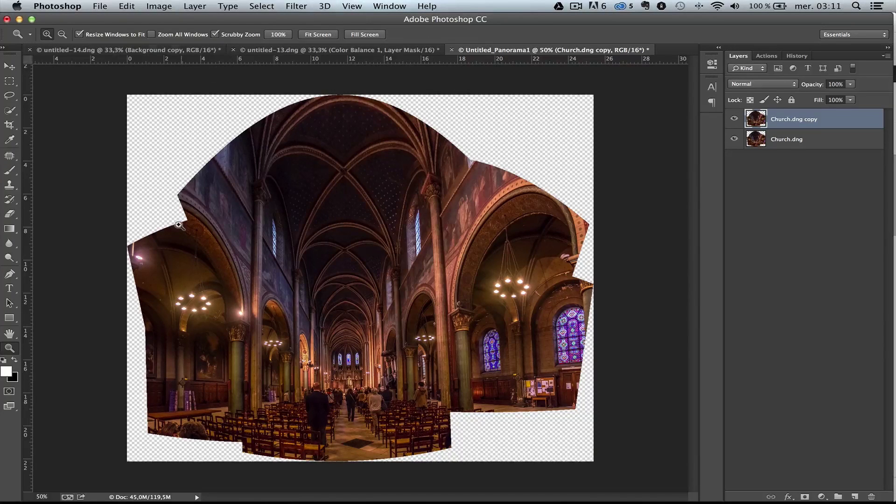
pyautogui.moveTo(29, 256); pyautogui.dragTo(251, 264)
pyautogui.moveTo(32, 254); pyautogui.dragTo(443, 275)
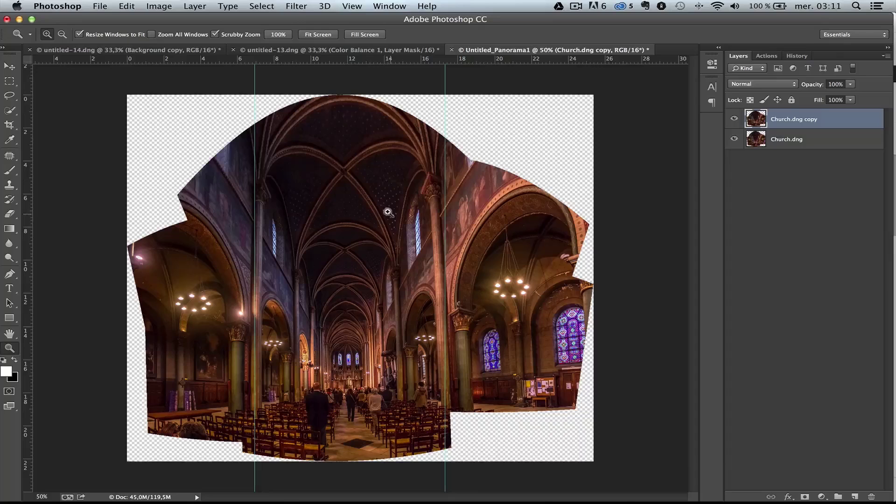
# Rotate the Church.dng copy layer slightly clockwise with Free Transform.
pyautogui.press('super+t')
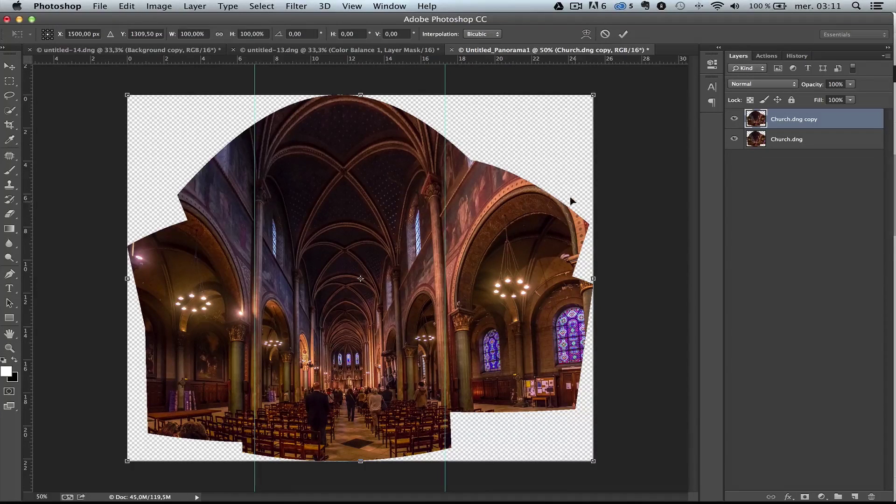
pyautogui.moveTo(643, 246); pyautogui.dragTo(643, 250)
pyautogui.press('z')
pyautogui.press('Return')
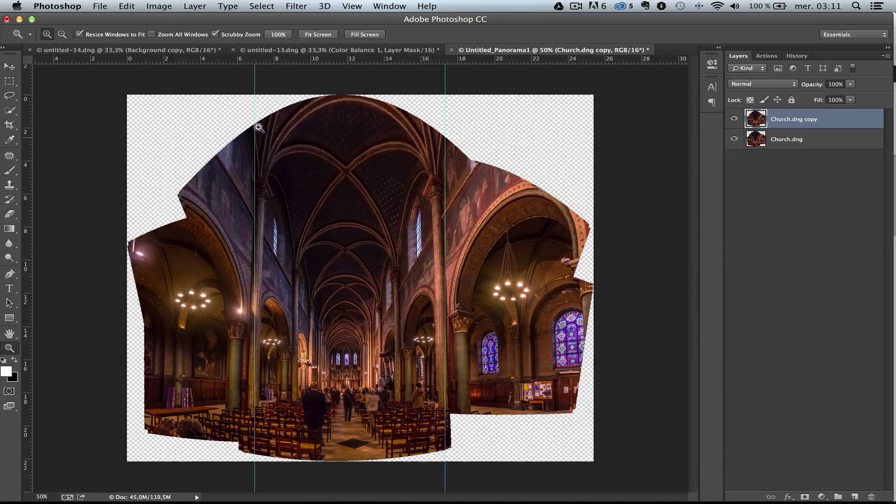
# Move the two vertical guides slightly outward to the outer sides of the nave's tall columns.
pyautogui.click(9, 67)
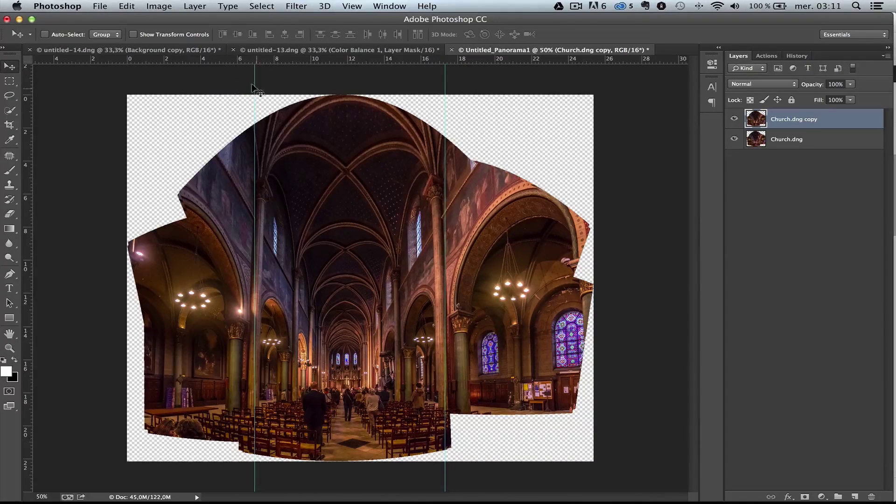
pyautogui.moveTo(255, 88); pyautogui.dragTo(246, 87)
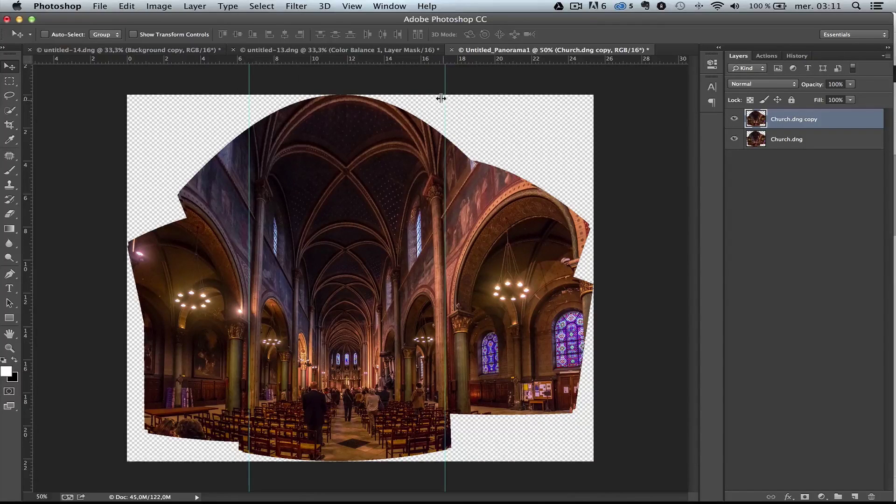
pyautogui.moveTo(442, 100); pyautogui.dragTo(445, 101)
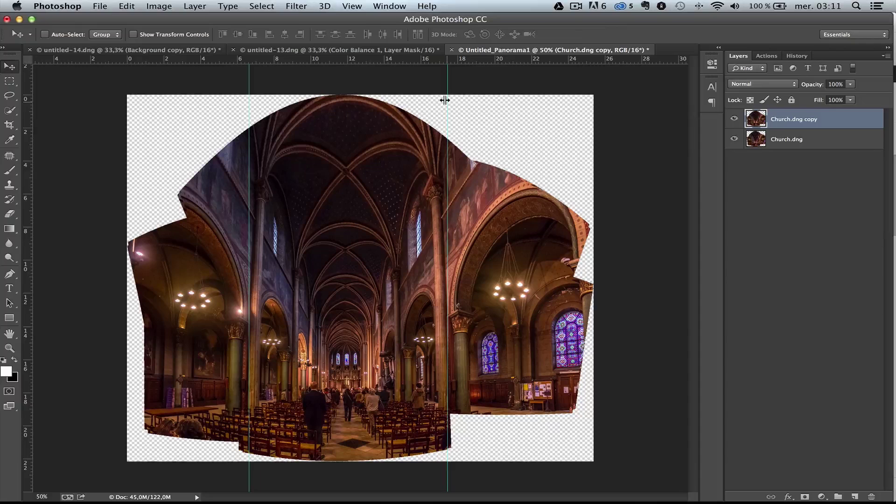
# Distort the Church.dng copy layer by pulling its upper corners outward until the tall columns run parallel to the guides.
pyautogui.hotkey('ctrl', 't')
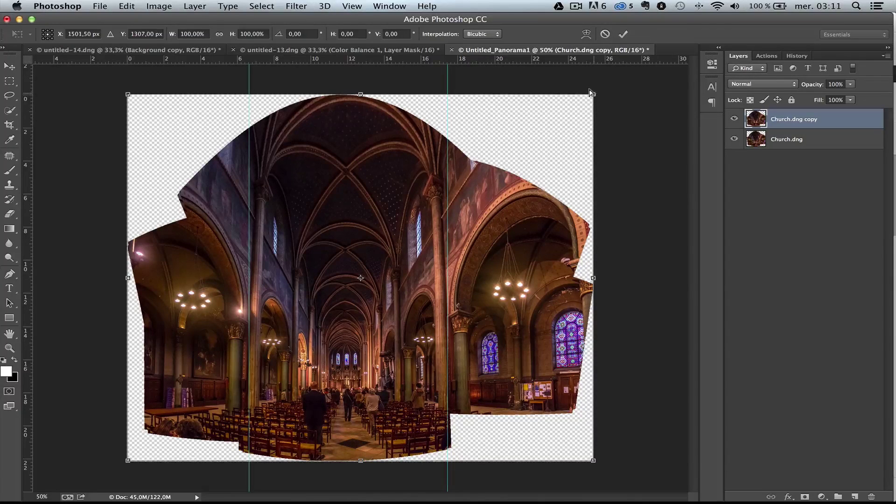
pyautogui.moveTo(591, 93); pyautogui.dragTo(607, 91)
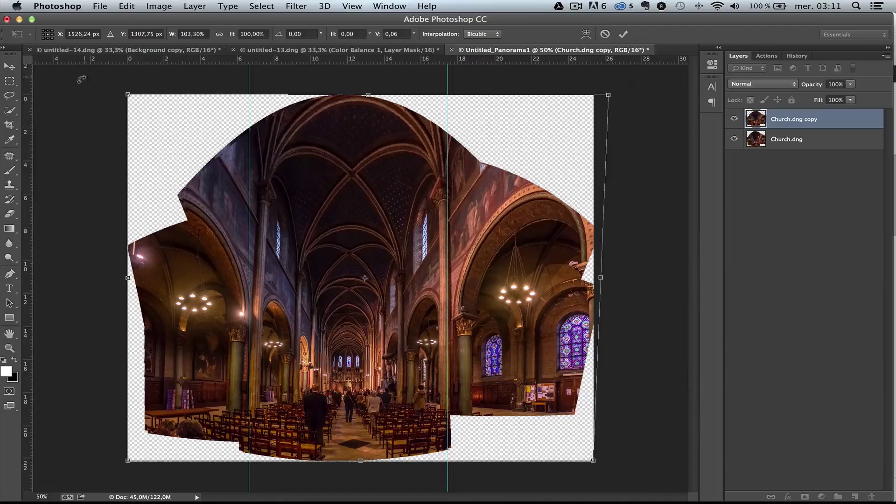
pyautogui.moveTo(121, 93); pyautogui.dragTo(97, 85)
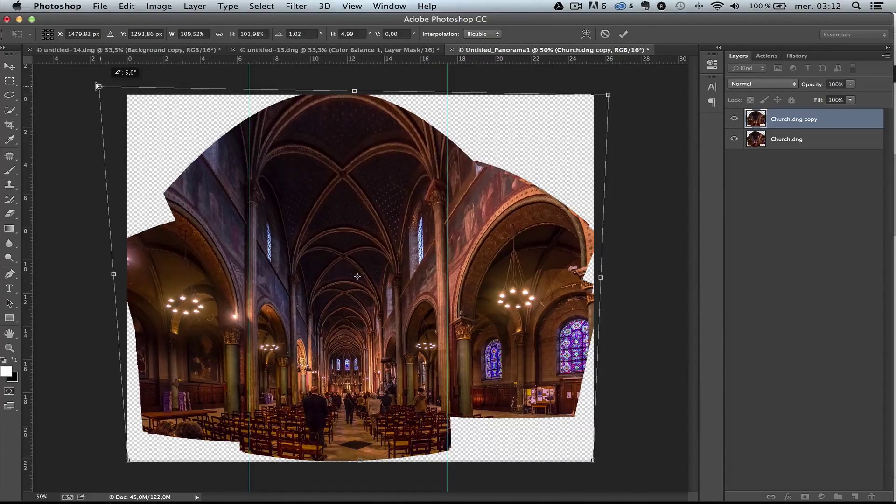
pyautogui.moveTo(97, 85); pyautogui.dragTo(98, 84)
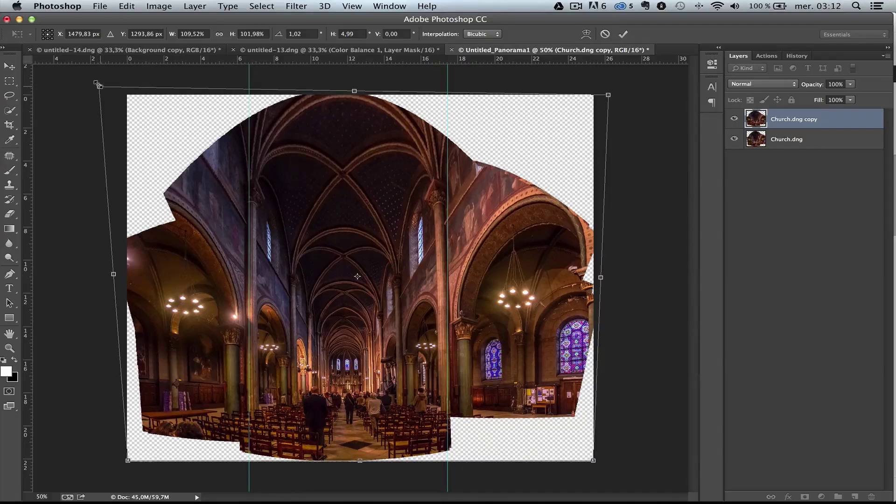
pyautogui.moveTo(607, 95); pyautogui.dragTo(612, 92)
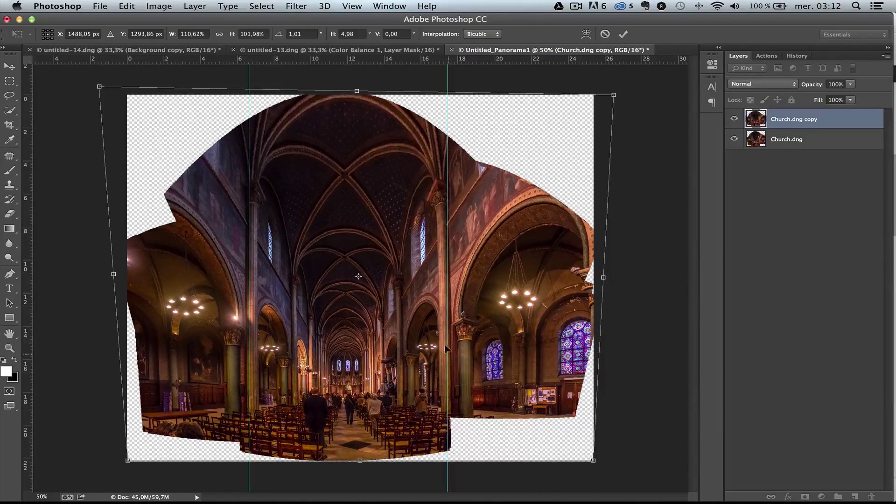
pyautogui.moveTo(98, 86); pyautogui.dragTo(100, 86)
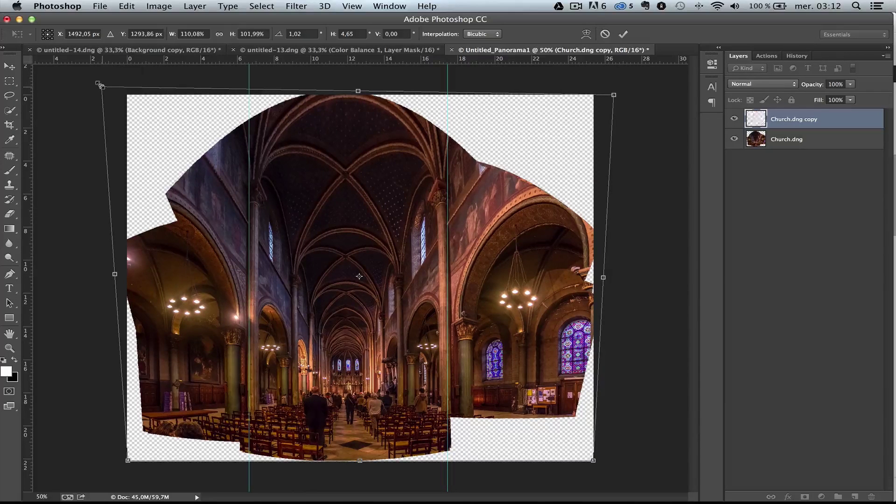
pyautogui.press('Return')
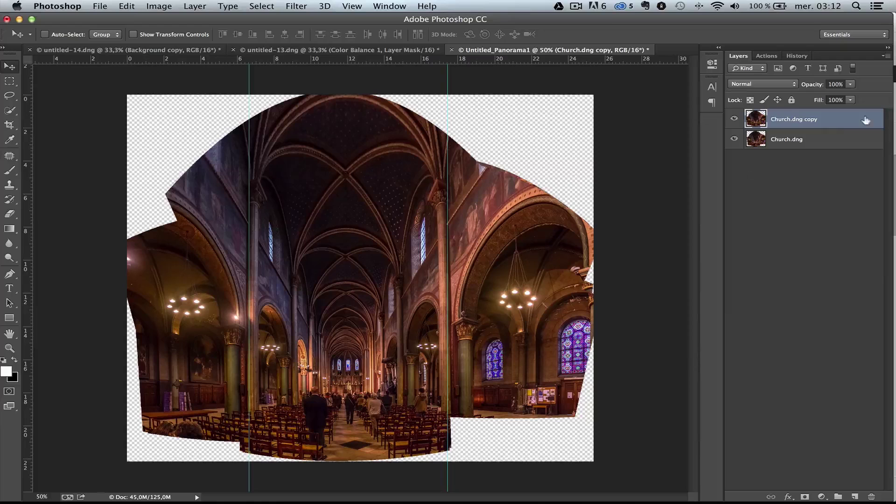
# Hide the Church.dng copy layer and make another duplicate of the original Church.dng layer.
pyautogui.click(733, 120)
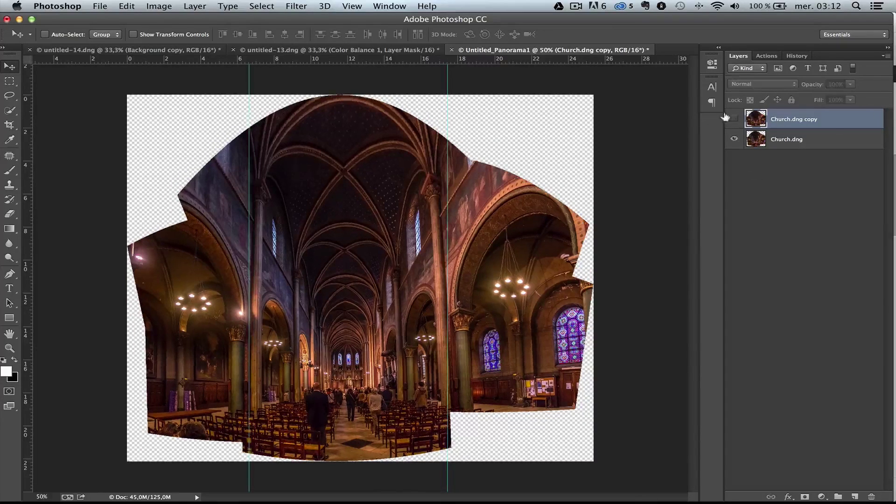
pyautogui.moveTo(789, 141); pyautogui.dragTo(850, 497)
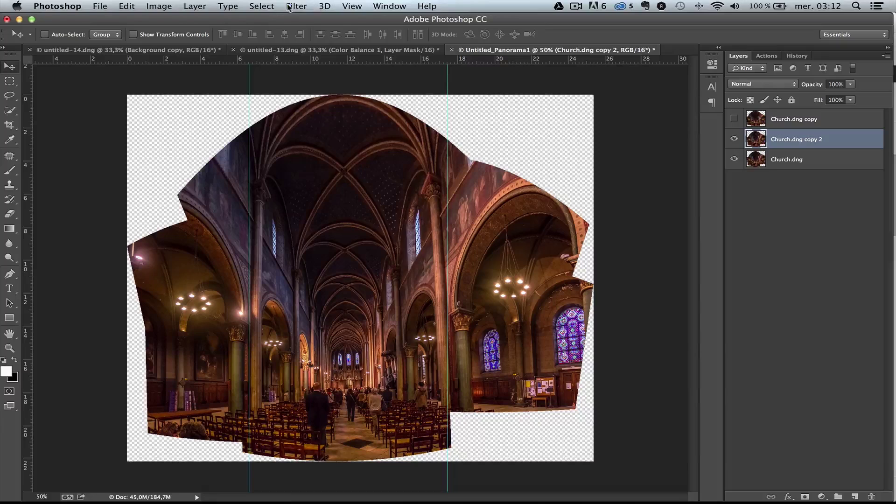
# In the Adaptive Wide Angle filter, draw a constraint along the nave's tall right column and set it to vertical.
pyautogui.click(289, 7)
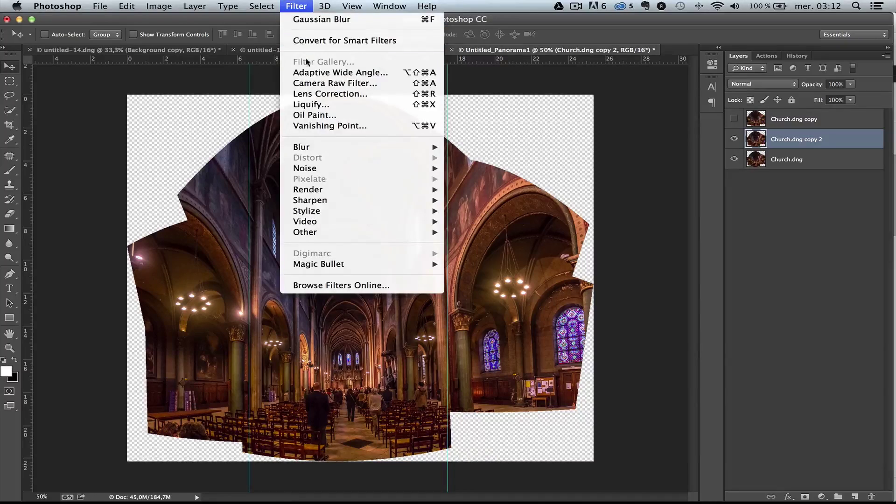
pyautogui.click(332, 74)
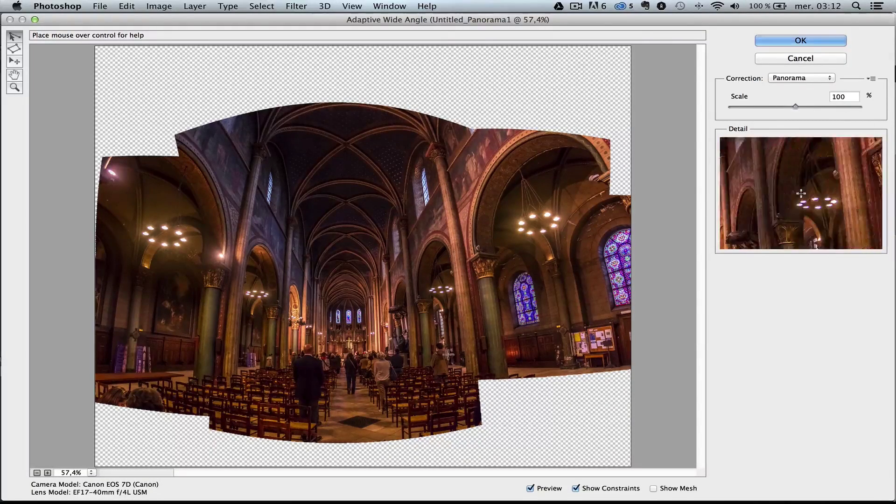
pyautogui.click(467, 381)
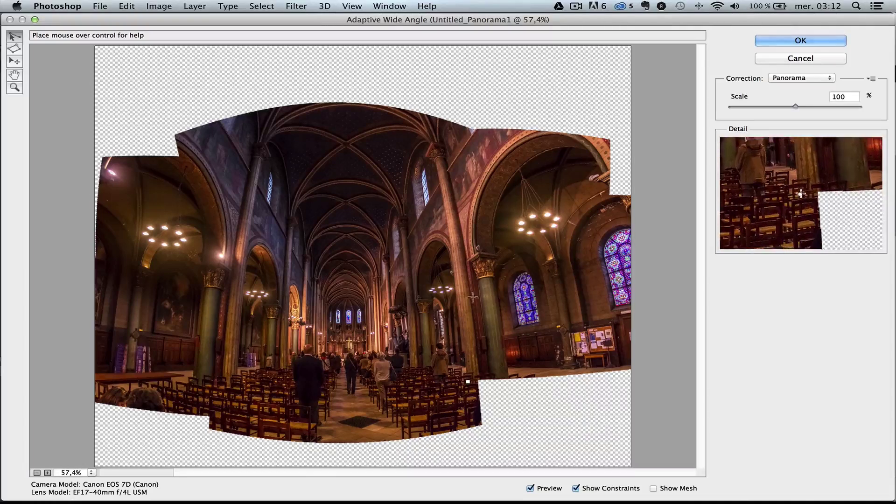
pyautogui.click(432, 150)
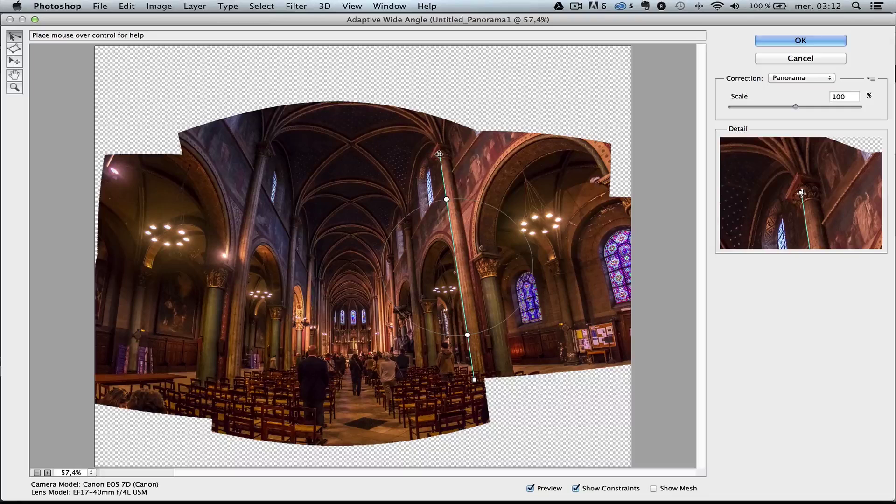
pyautogui.rightClick(438, 154)
pyautogui.click(472, 190)
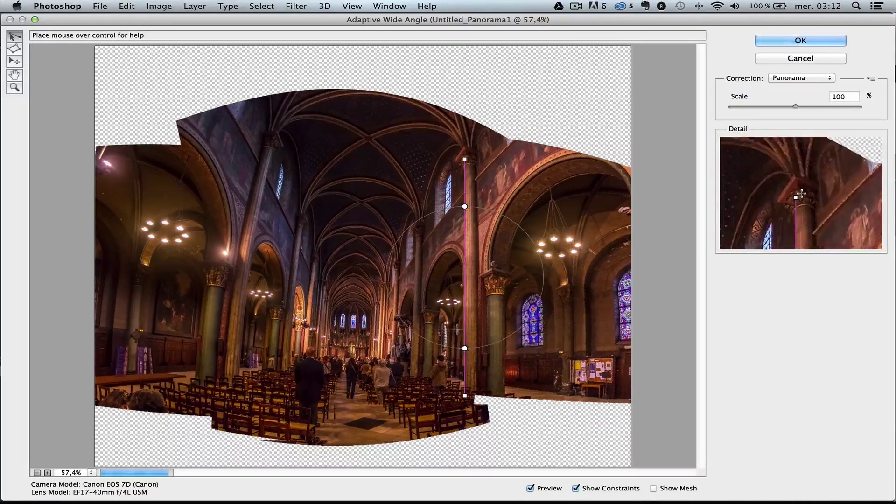
# Draw a constraint along the nave's tall left column, set it to vertical, and apply the Adaptive Wide Angle filter.
pyautogui.click(234, 385)
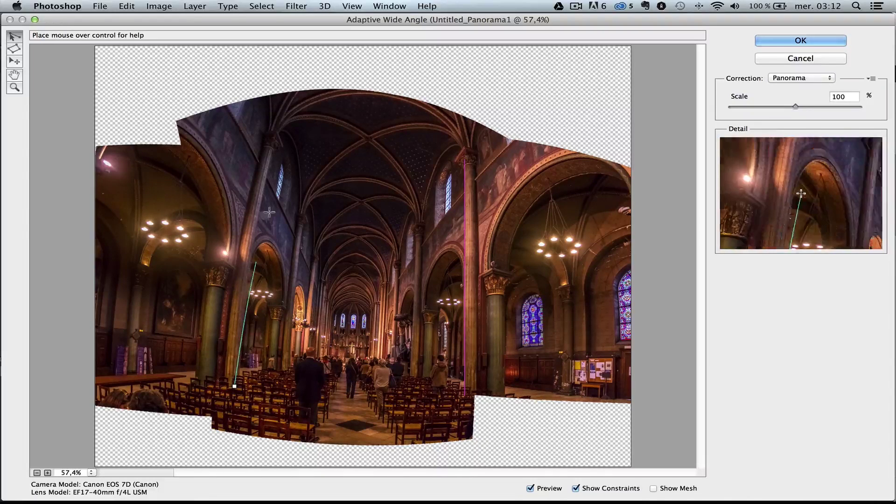
pyautogui.click(273, 140)
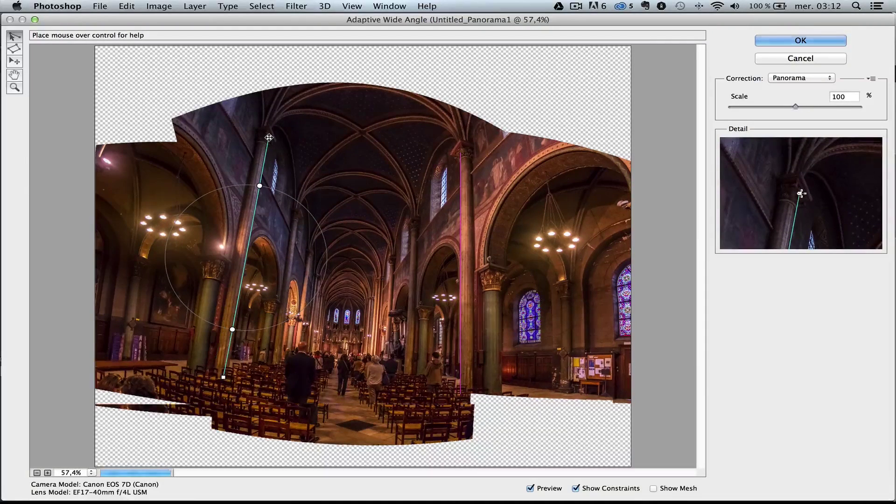
pyautogui.rightClick(268, 138)
pyautogui.click(306, 173)
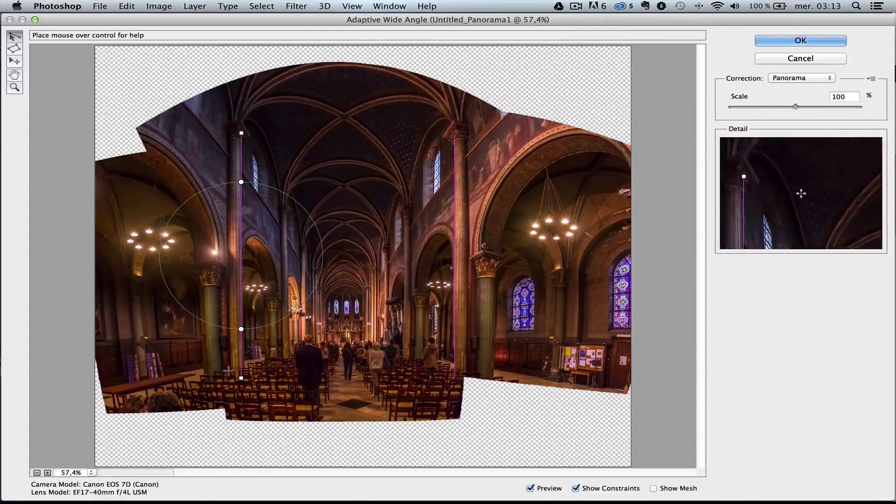
pyautogui.click(796, 38)
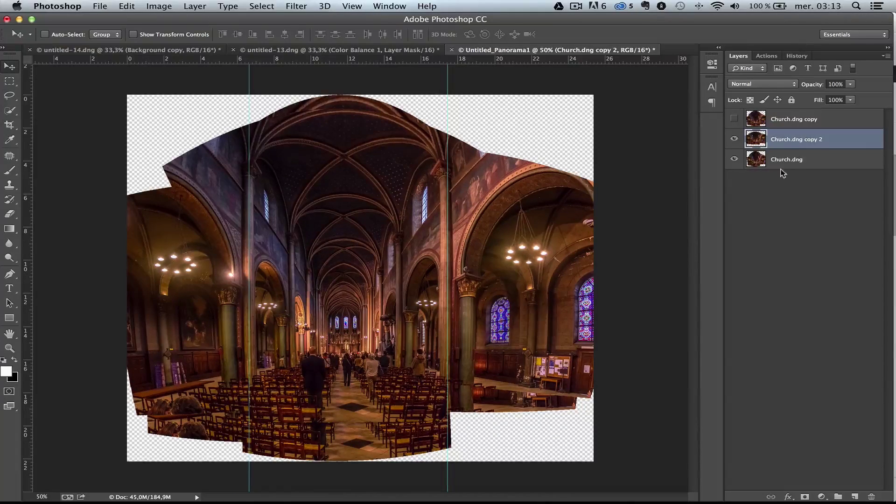
# Compare the distorted Church.dng copy layer with the filtered Church.dng copy 2 layer by switching their visibility on and off.
pyautogui.click(734, 119)
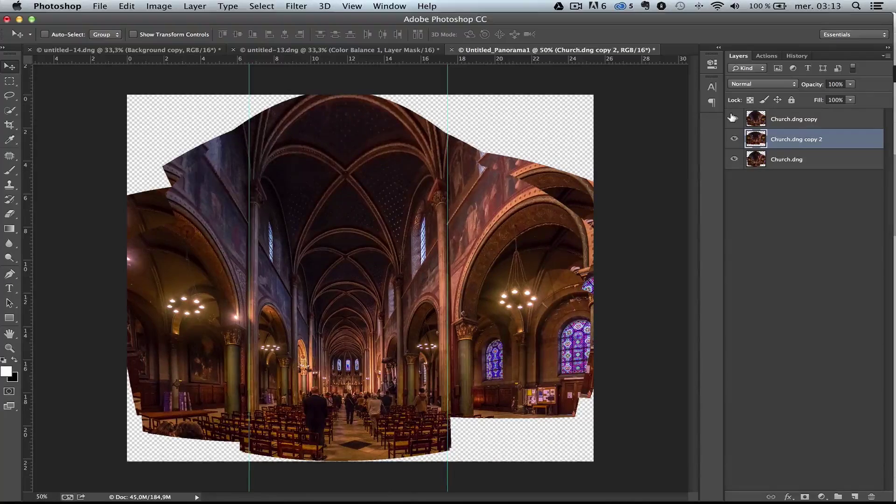
pyautogui.click(733, 118)
pyautogui.click(733, 118)
pyautogui.click(733, 119)
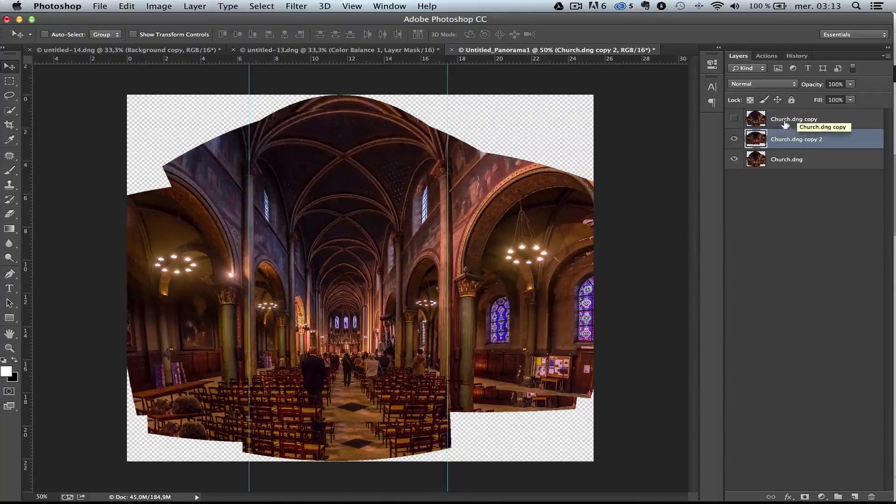
pyautogui.click(733, 138)
pyautogui.click(735, 119)
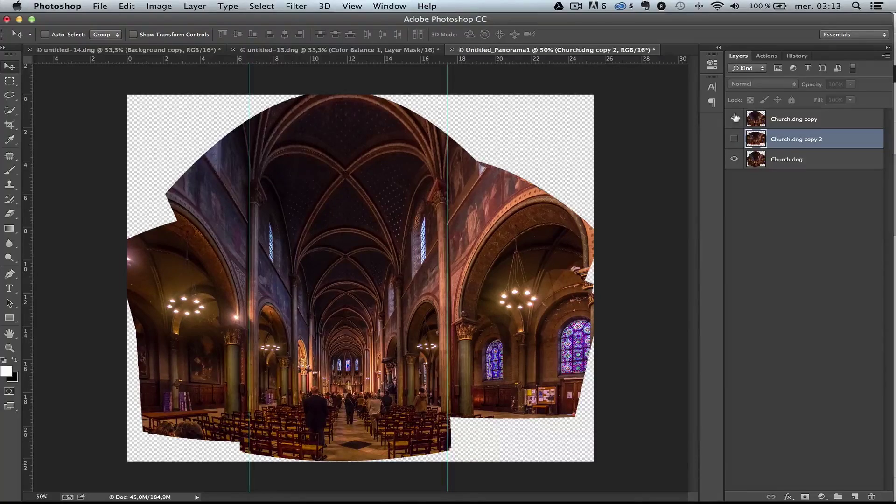
pyautogui.click(735, 118)
pyautogui.click(735, 136)
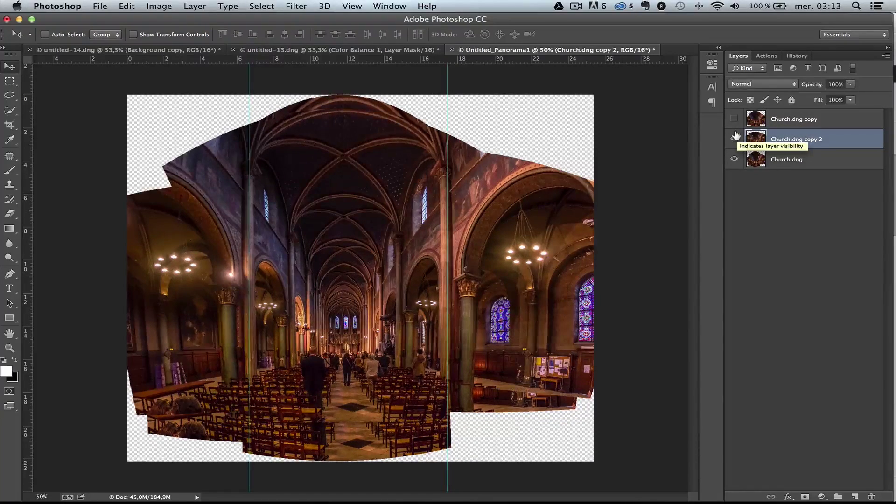
# Hide the Church.dng copy 2 layer, then show and select the Church.dng copy layer.
pyautogui.click(735, 137)
pyautogui.click(736, 119)
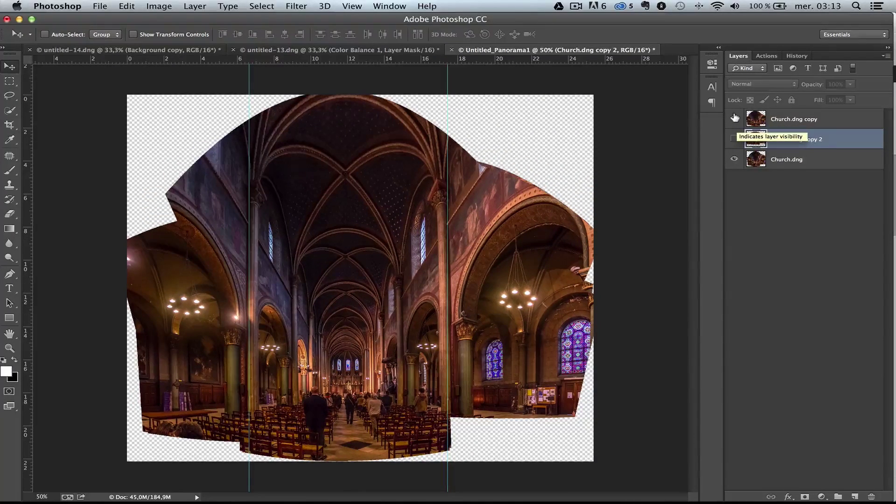
pyautogui.click(752, 119)
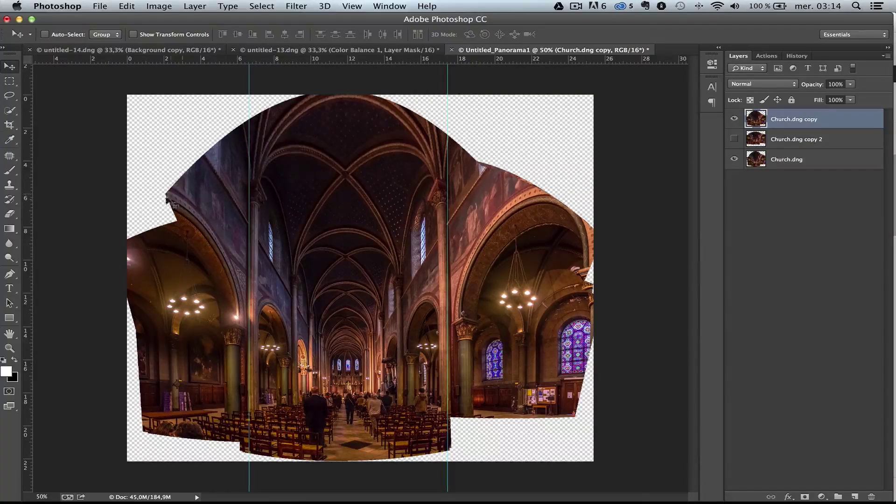
# Crop the panorama's sides to just outside the green columns flanking the nave and trim the uneven lower edge.
pyautogui.click(9, 125)
pyautogui.moveTo(128, 276); pyautogui.dragTo(185, 275)
pyautogui.moveTo(532, 277); pyautogui.dragTo(484, 278)
pyautogui.moveTo(471, 278); pyautogui.dragTo(470, 277)
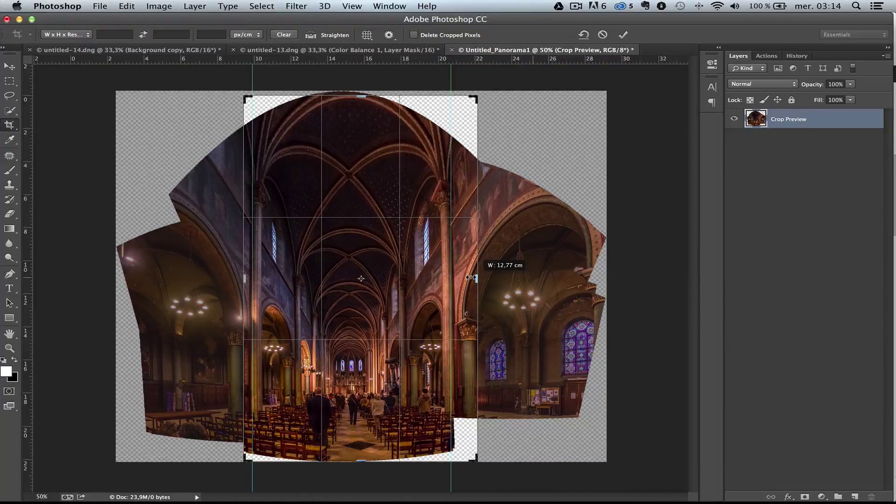
pyautogui.moveTo(471, 277)
pyautogui.mouseDown()
pyautogui.moveTo(486, 275)
pyautogui.moveTo(472, 274)
pyautogui.mouseUp()
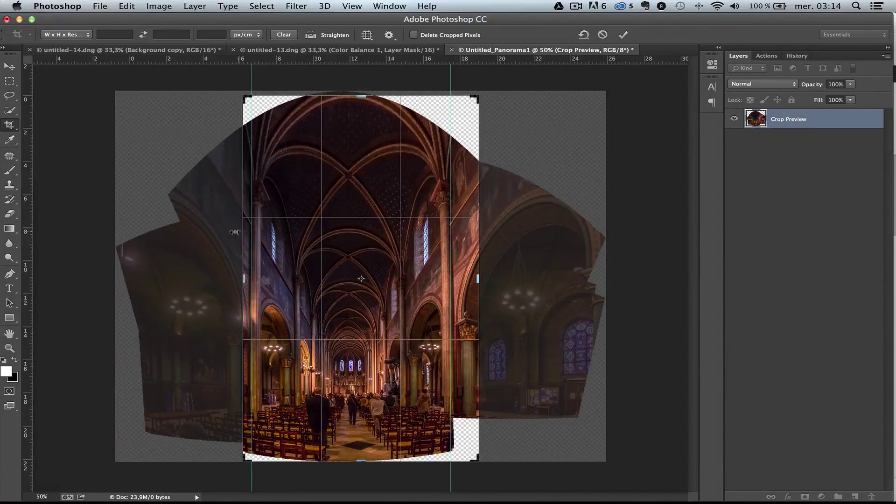
pyautogui.moveTo(240, 274); pyautogui.dragTo(229, 276)
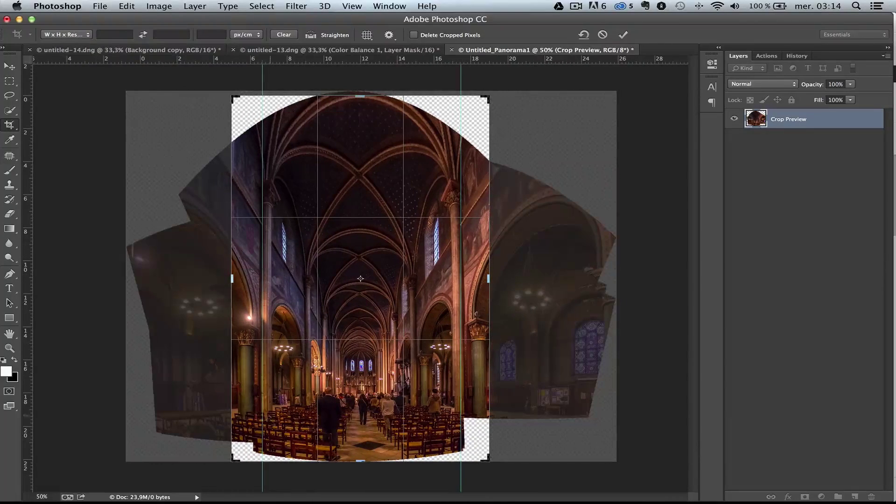
pyautogui.moveTo(365, 463); pyautogui.dragTo(361, 448)
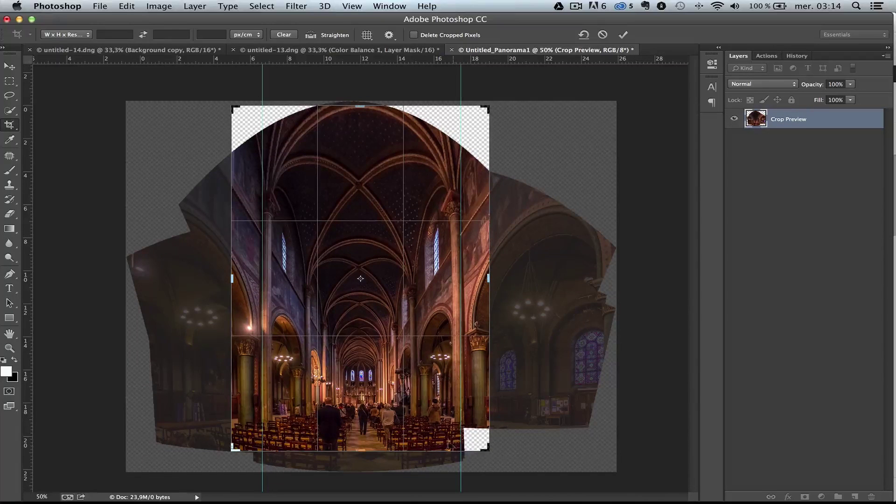
pyautogui.press('Return')
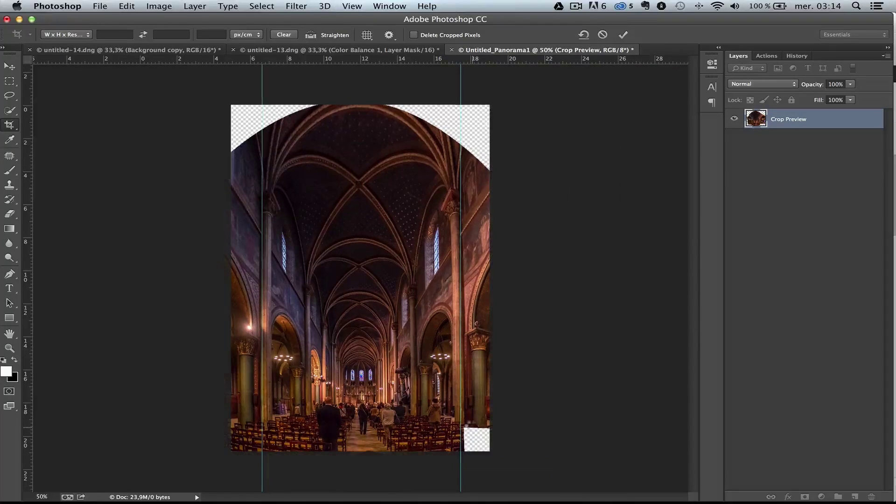
# Crop the image's upper edge down to the crossing of the vault ribs, removing the transparent upper corners.
pyautogui.press('r')
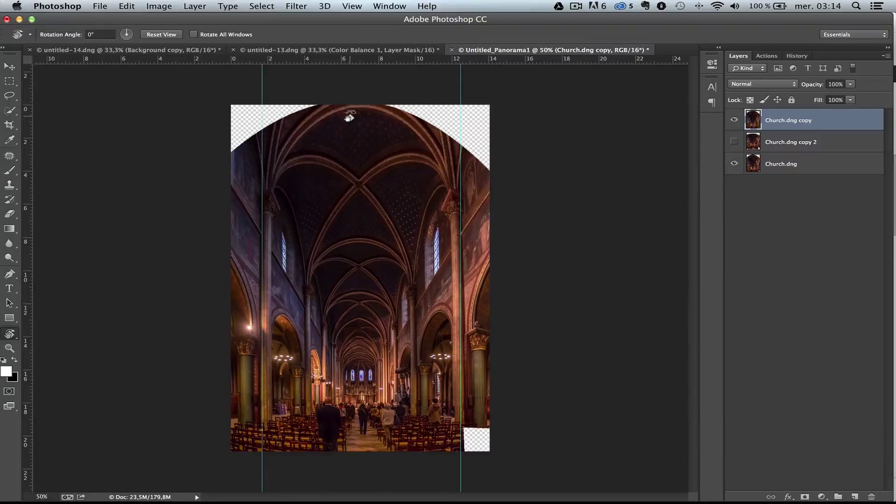
pyautogui.press('c')
pyautogui.moveTo(361, 106); pyautogui.dragTo(355, 139)
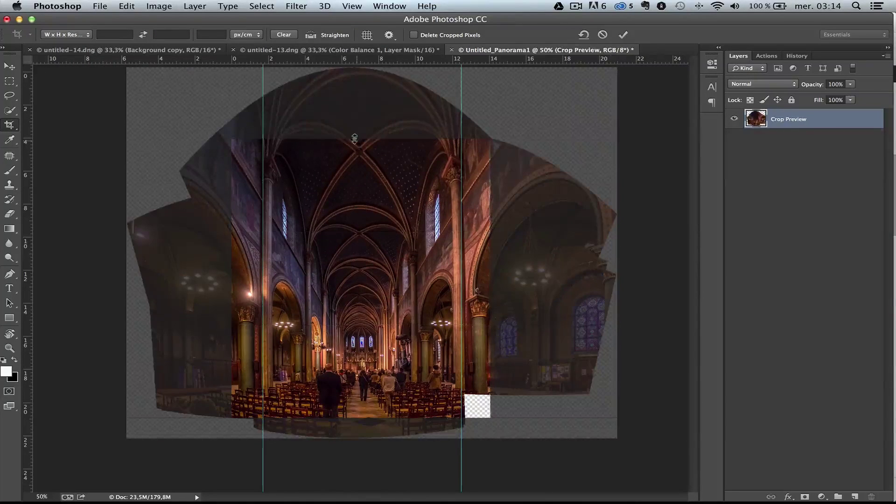
pyautogui.press('Return')
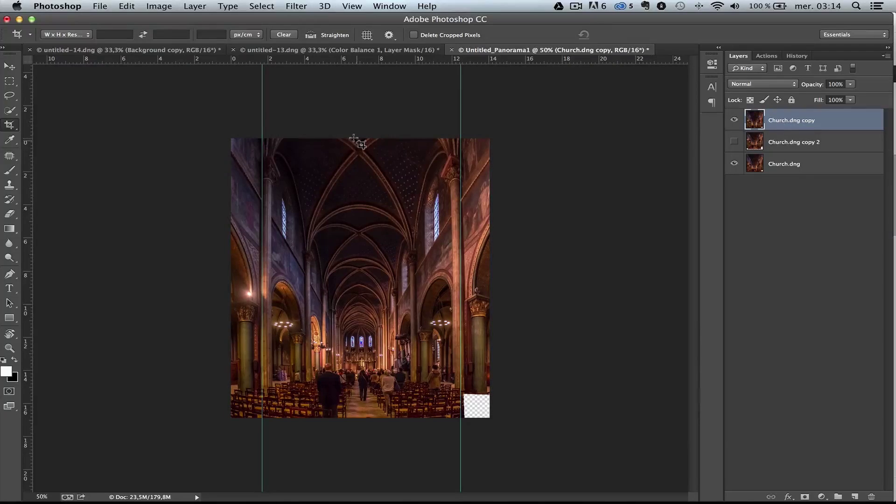
# Select the rectangle of chairs in the photo's lower-left corner on the Church.dng copy layer and copy it to a new layer.
pyautogui.press('z')
pyautogui.click(331, 176)
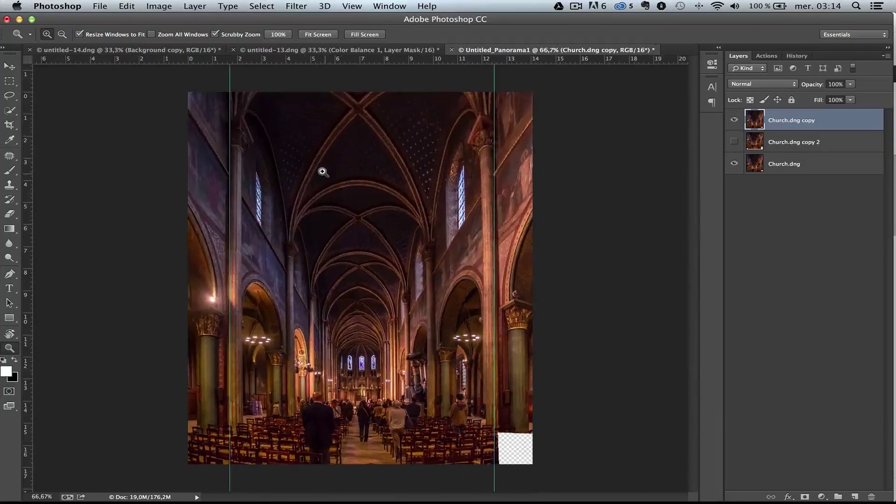
pyautogui.click(330, 176)
pyautogui.keyDown('alt'); pyautogui.click(332, 177); pyautogui.keyUp('alt')
pyautogui.click(508, 442)
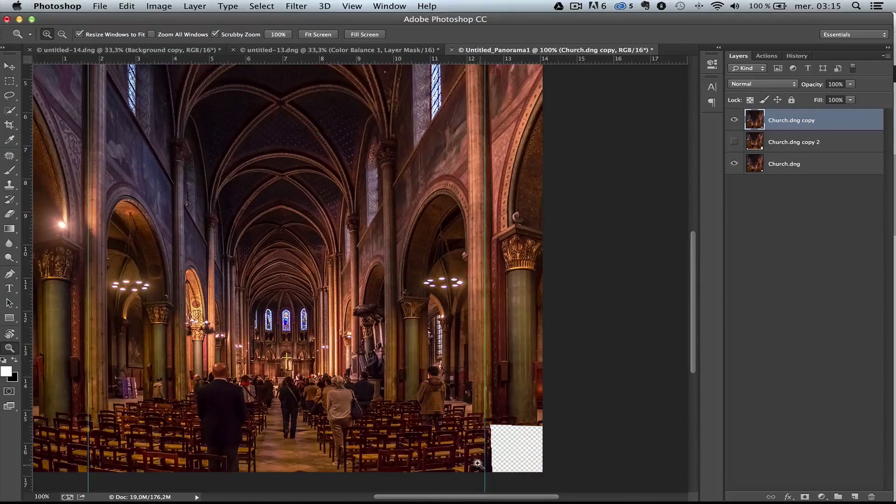
pyautogui.hscroll(-5, 485, 498)
pyautogui.hscroll(3, 499, 438)
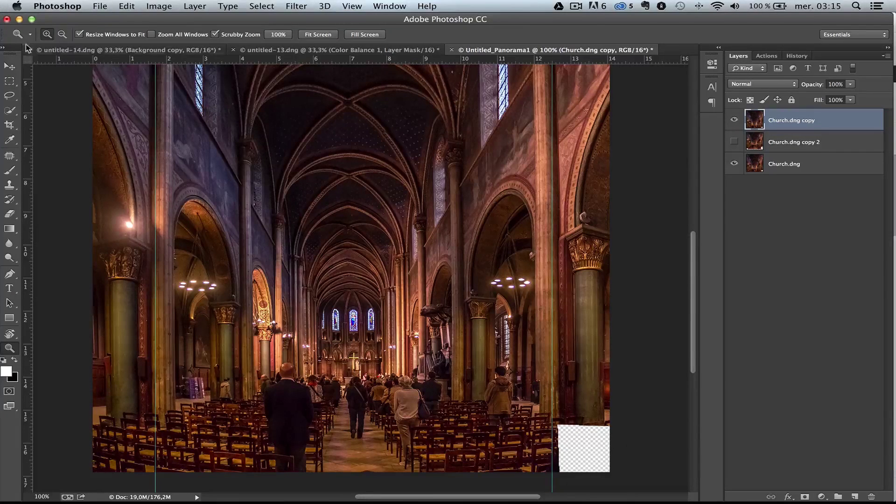
pyautogui.click(10, 81)
pyautogui.moveTo(90, 394); pyautogui.dragTo(178, 475)
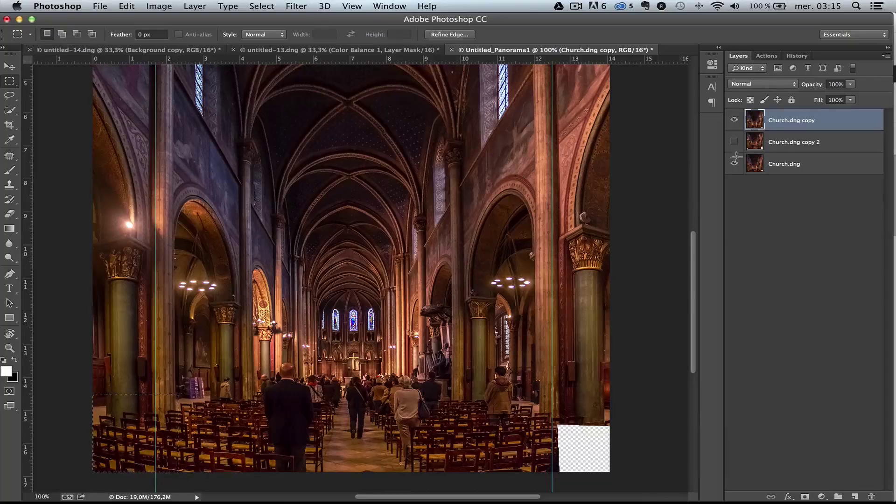
pyautogui.press('super+j')
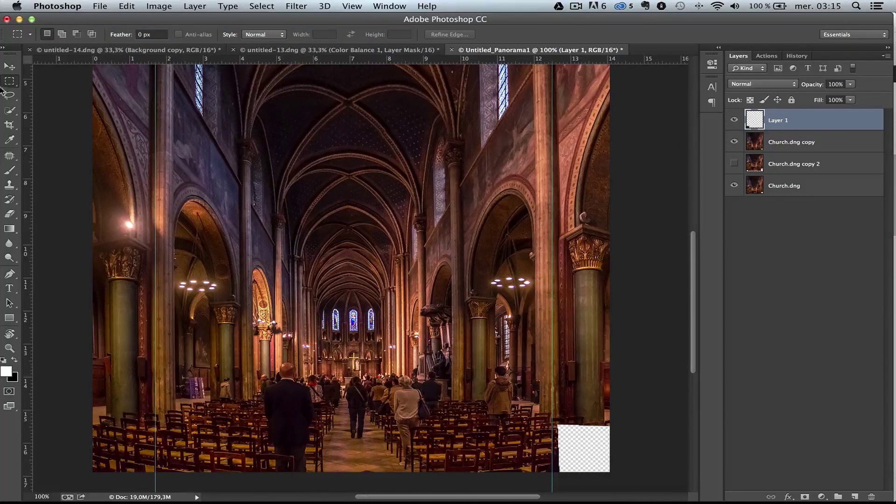
# Move the copied chairs over the transparent lower-right corner of the photo and flip them horizontally.
pyautogui.click(9, 67)
pyautogui.moveTo(220, 446); pyautogui.dragTo(579, 460)
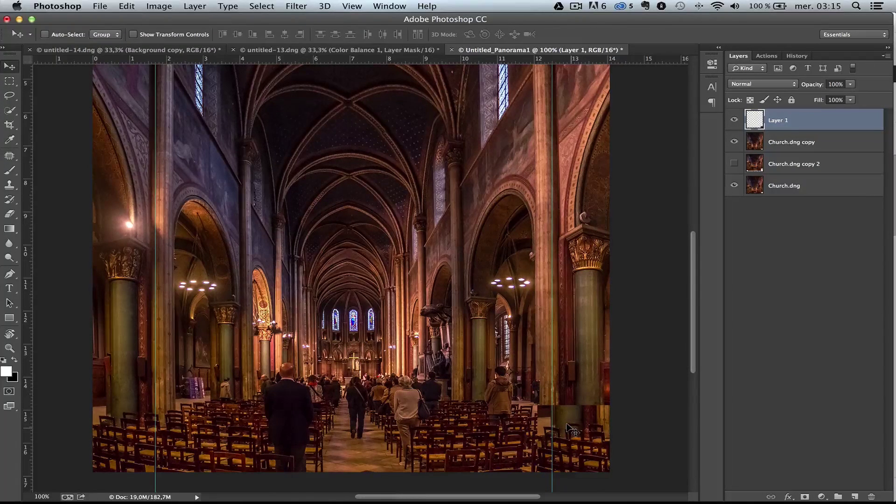
pyautogui.hotkey('ctrl', 't')
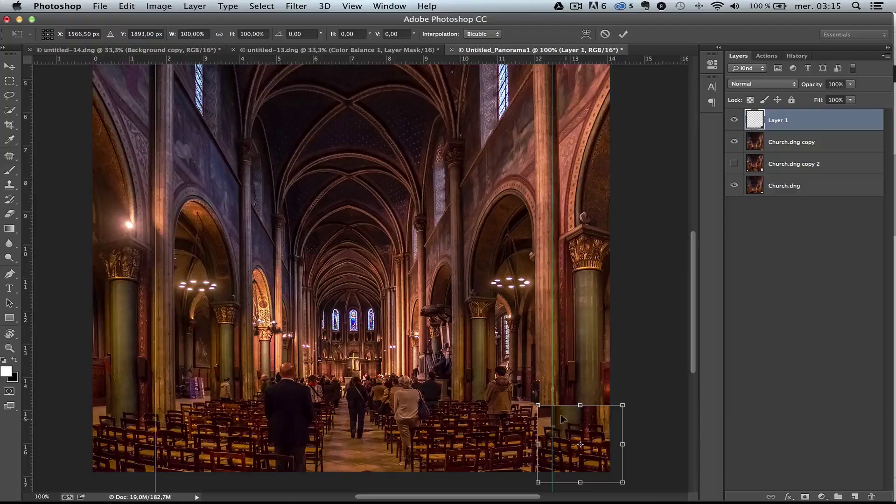
pyautogui.rightClick(564, 418)
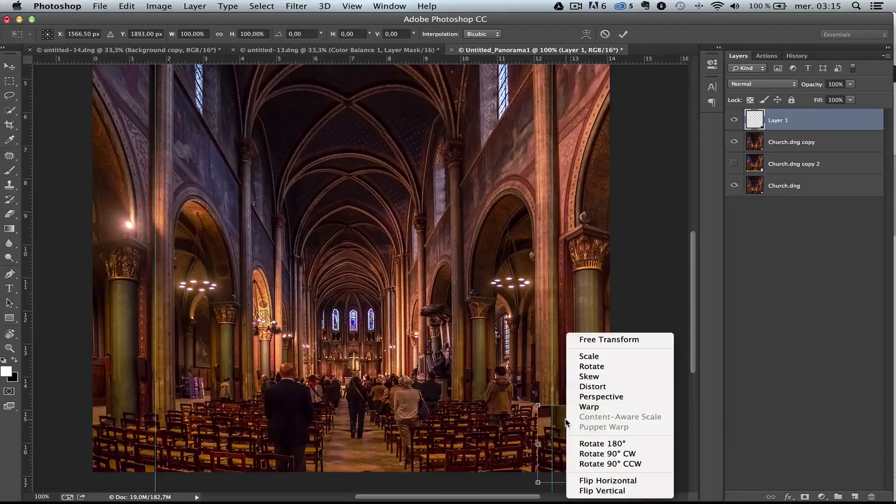
pyautogui.click(609, 480)
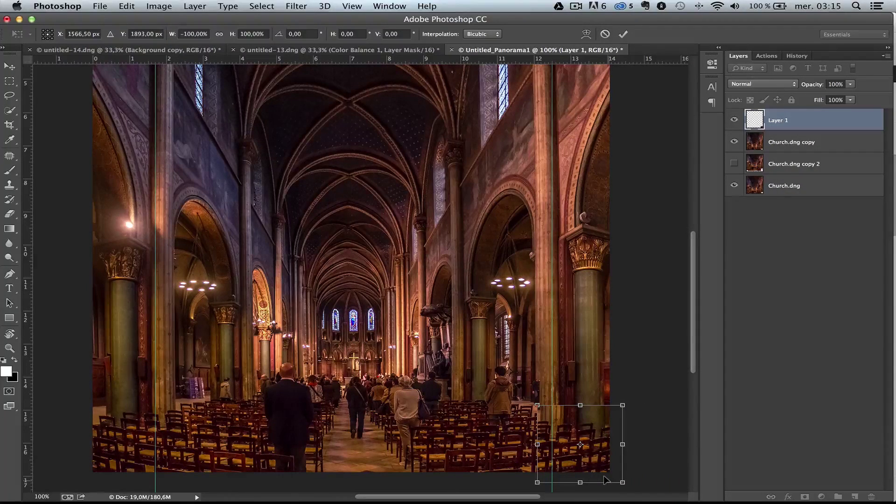
pyautogui.press('Return')
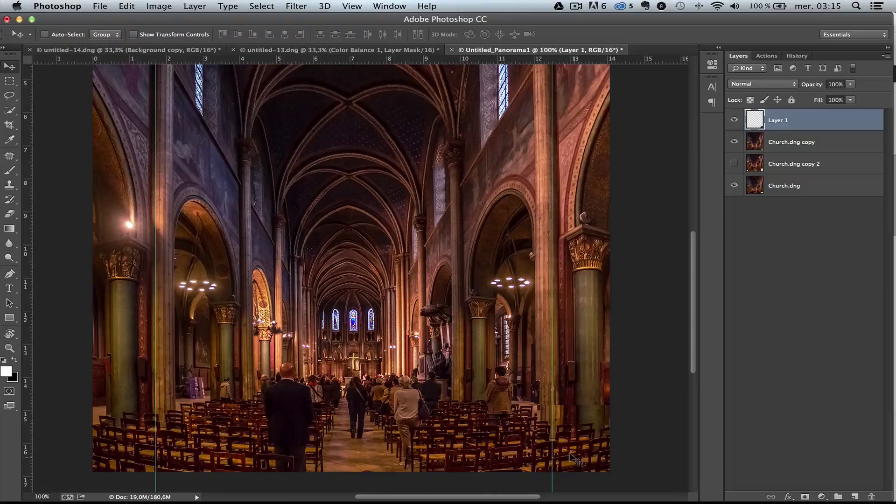
# Shift the flipped chair patch slightly upward to fit the surrounding chairs and narrow it to about 96% of its width.
pyautogui.moveTo(578, 433)
pyautogui.mouseDown()
pyautogui.moveTo(581, 426)
pyautogui.moveTo(591, 434)
pyautogui.mouseUp()
pyautogui.press('super+t')
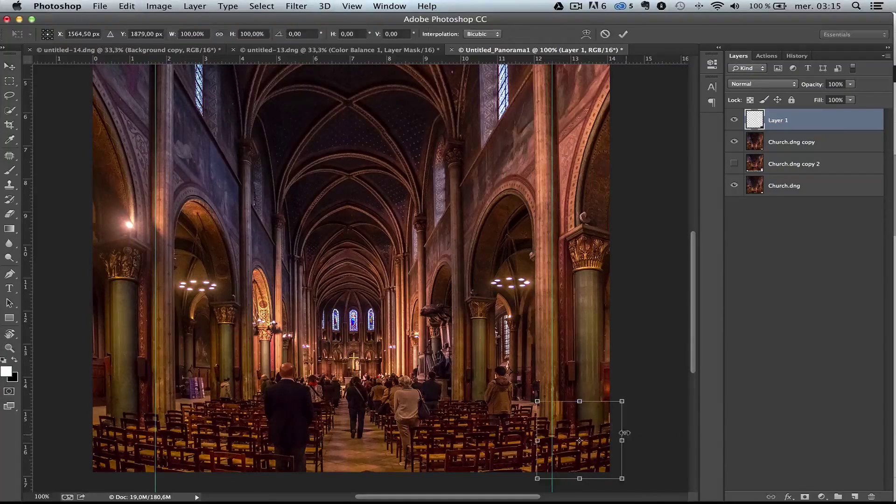
pyautogui.moveTo(616, 439); pyautogui.dragTo(615, 439)
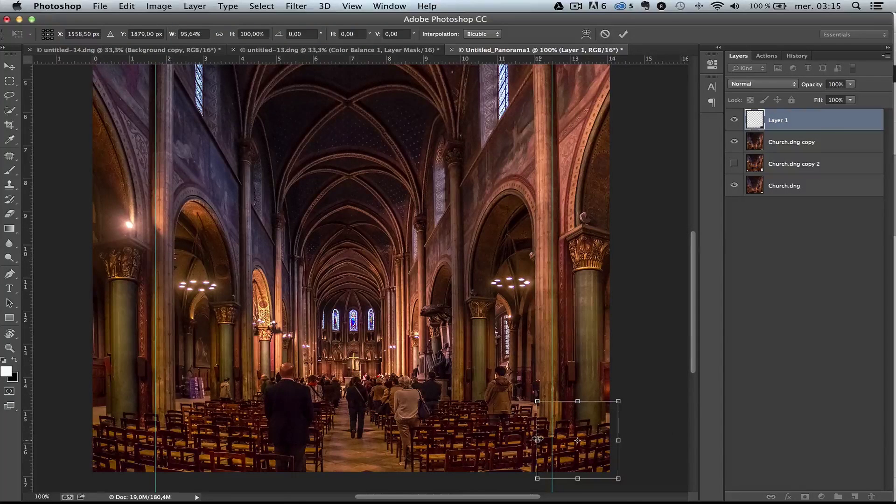
pyautogui.press('Return')
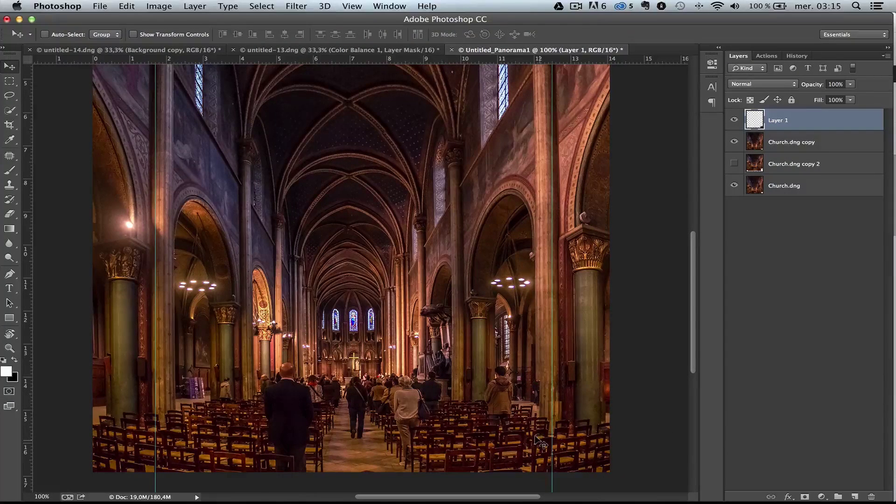
# Add a layer mask to the chair patch on Layer 1 and blend its edges with a black brush at 76% opacity.
pyautogui.press('z')
pyautogui.click(577, 437)
pyautogui.click(577, 437)
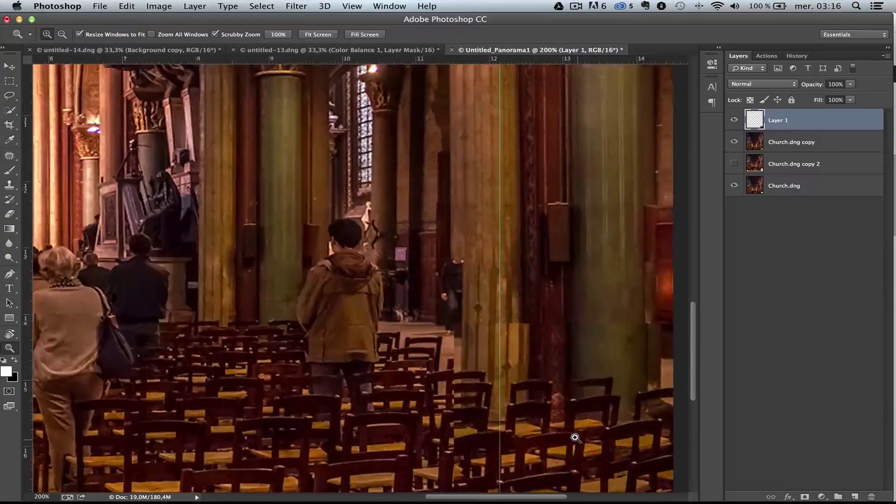
pyautogui.keyDown('alt'); pyautogui.click(577, 438); pyautogui.keyUp('alt')
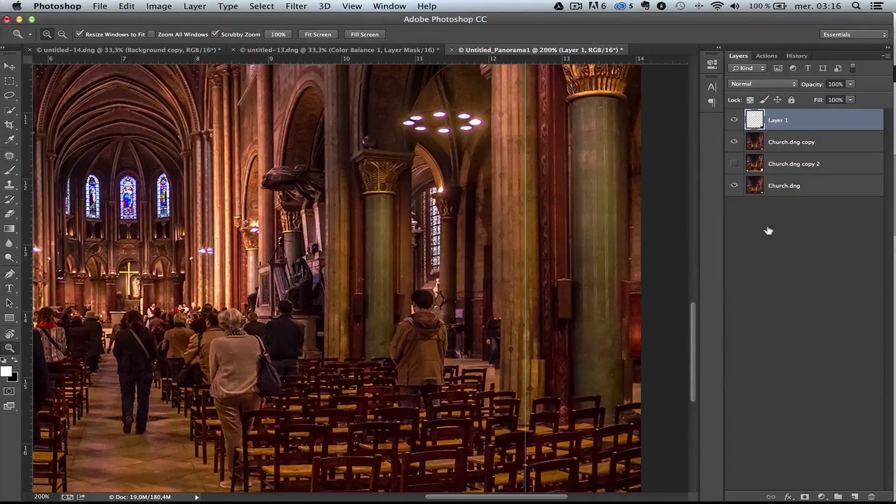
pyautogui.click(804, 496)
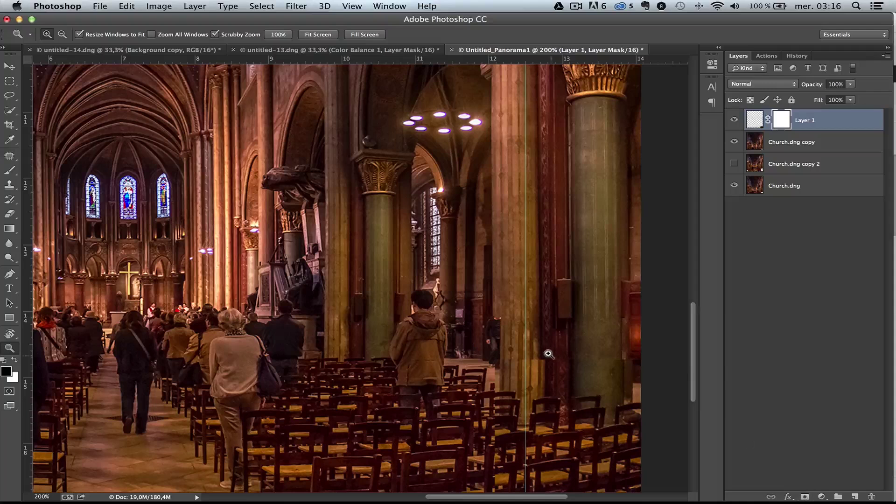
pyautogui.press('b')
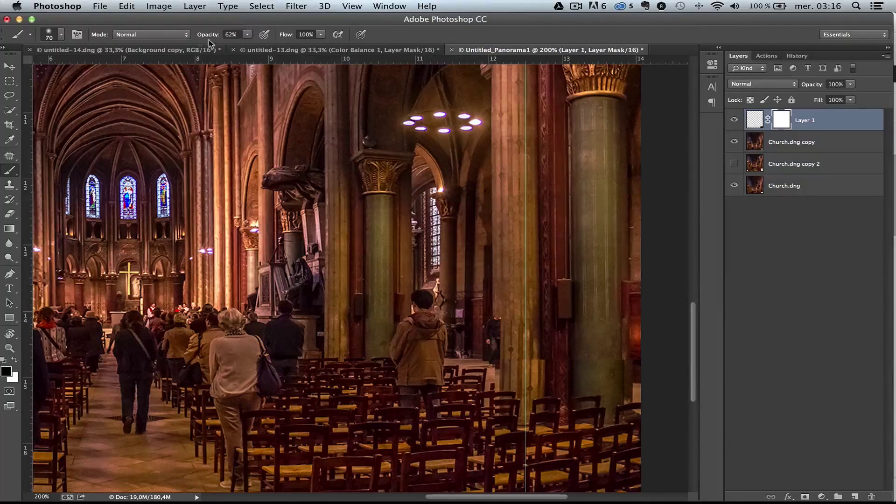
pyautogui.moveTo(201, 34)
pyautogui.mouseDown()
pyautogui.moveTo(252, 35)
pyautogui.moveTo(195, 36)
pyautogui.mouseUp()
pyautogui.moveTo(602, 352)
pyautogui.mouseDown()
pyautogui.moveTo(645, 356)
pyautogui.moveTo(509, 359)
pyautogui.mouseUp()
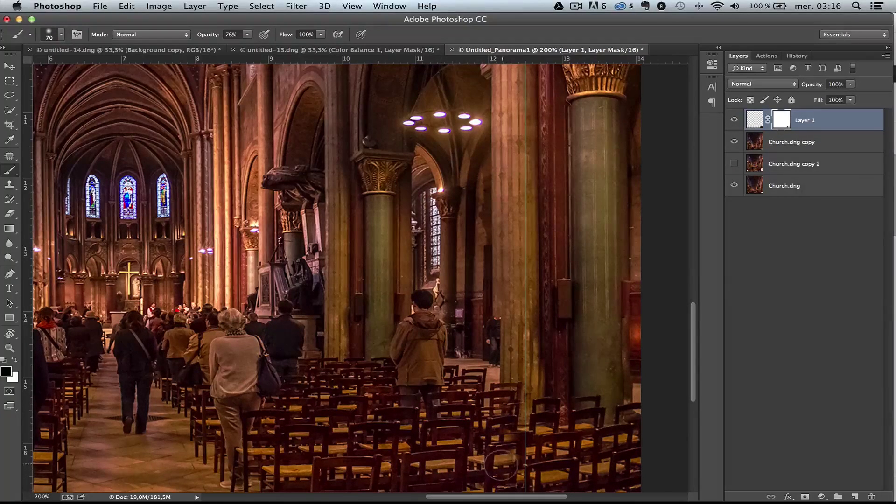
# Remove both vertical guides from the panorama.
pyautogui.press('z')
pyautogui.moveTo(364, 298)
pyautogui.mouseDown()
pyautogui.moveTo(326, 304)
pyautogui.moveTo(302, 342)
pyautogui.mouseUp()
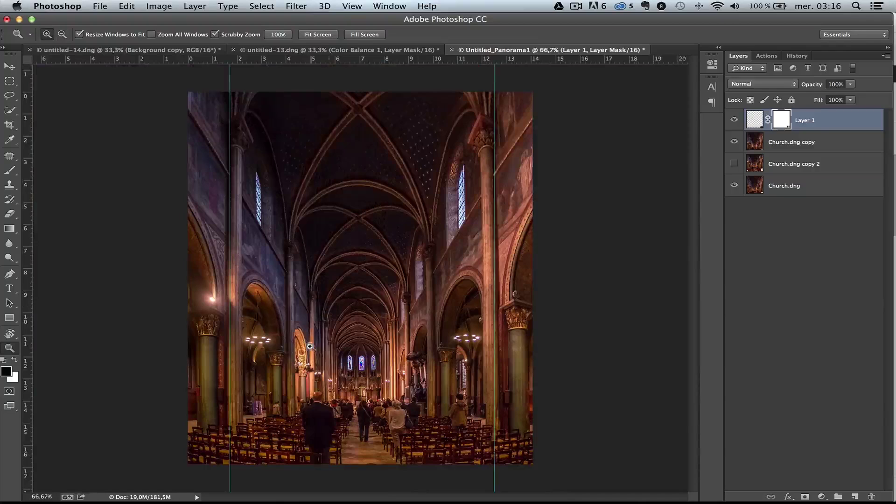
pyautogui.click(514, 420)
pyautogui.keyDown('alt'); pyautogui.click(303, 353); pyautogui.keyUp('alt')
pyautogui.press('v')
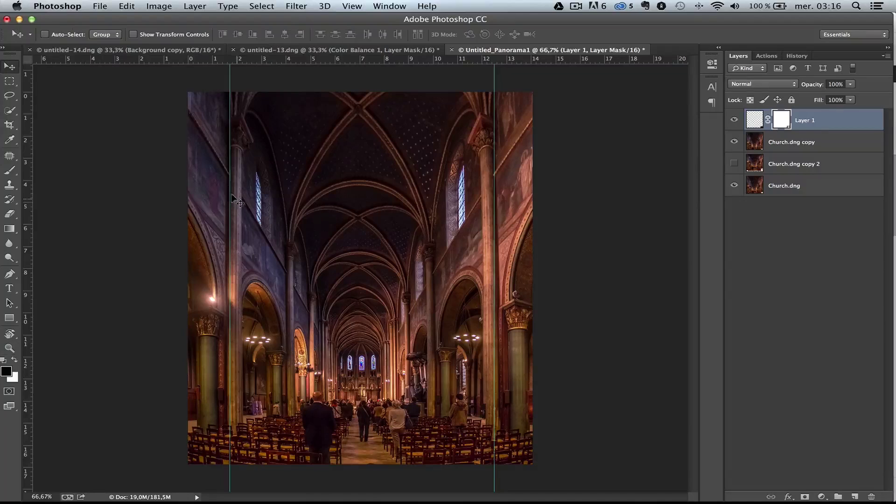
pyautogui.moveTo(234, 199); pyautogui.dragTo(14, 187)
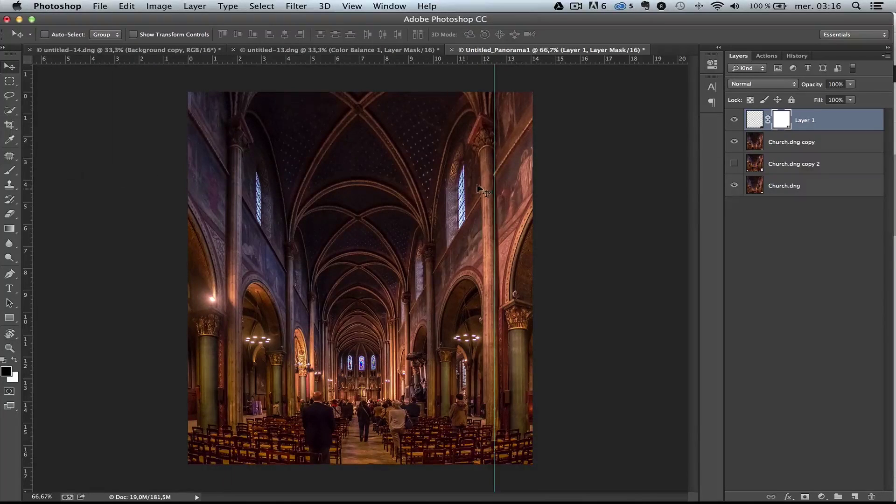
pyautogui.moveTo(495, 189); pyautogui.dragTo(4, 179)
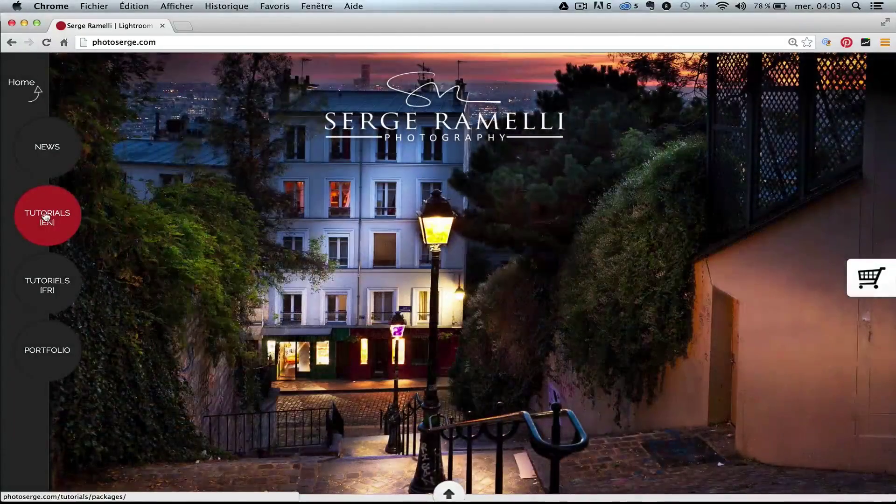
# In Chrome, open the English tutorials page of photoserge.com and look through the listed tutorial packages.
pyautogui.click(53, 219)
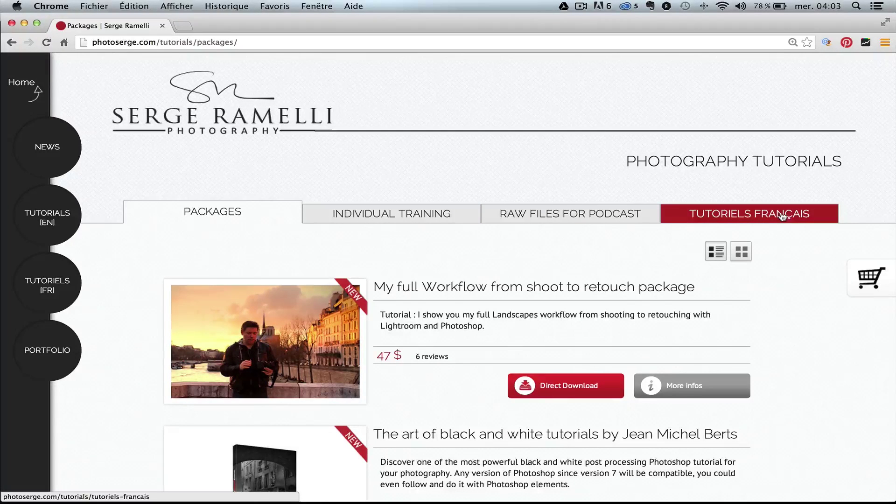
pyautogui.scroll(-3, 244, 240)
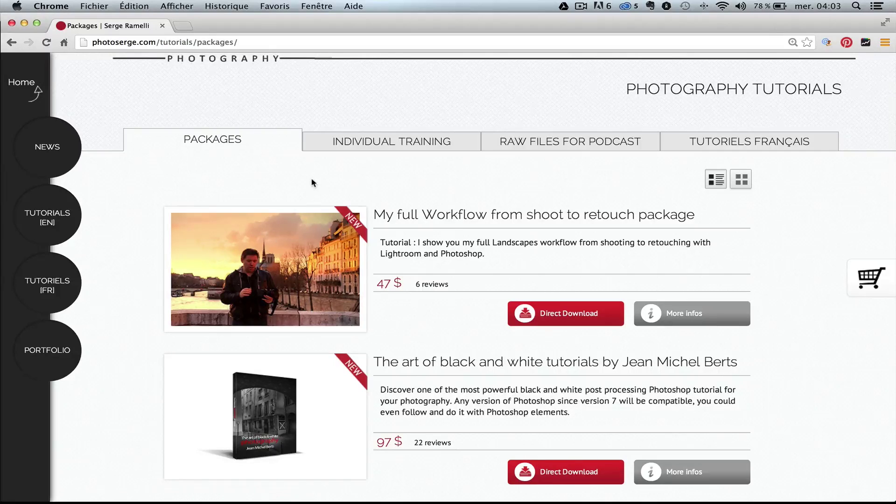
pyautogui.scroll(-2, 416, 197)
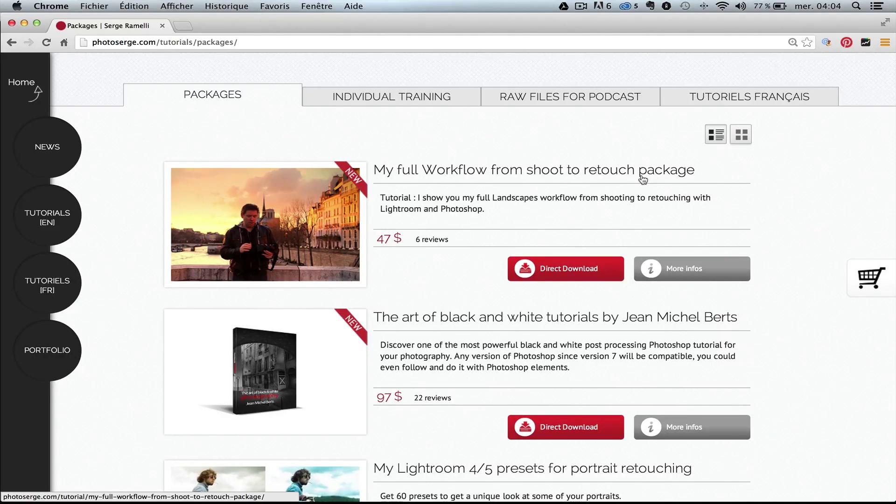
pyautogui.scroll(-4, 580, 231)
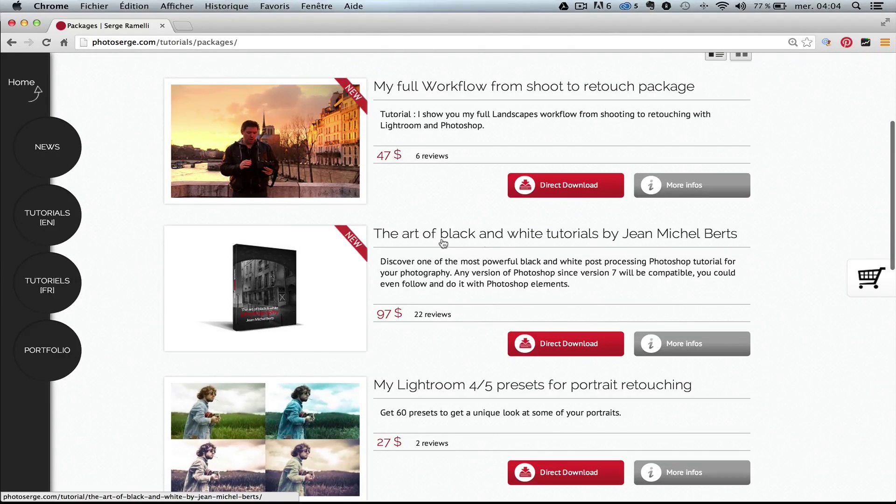